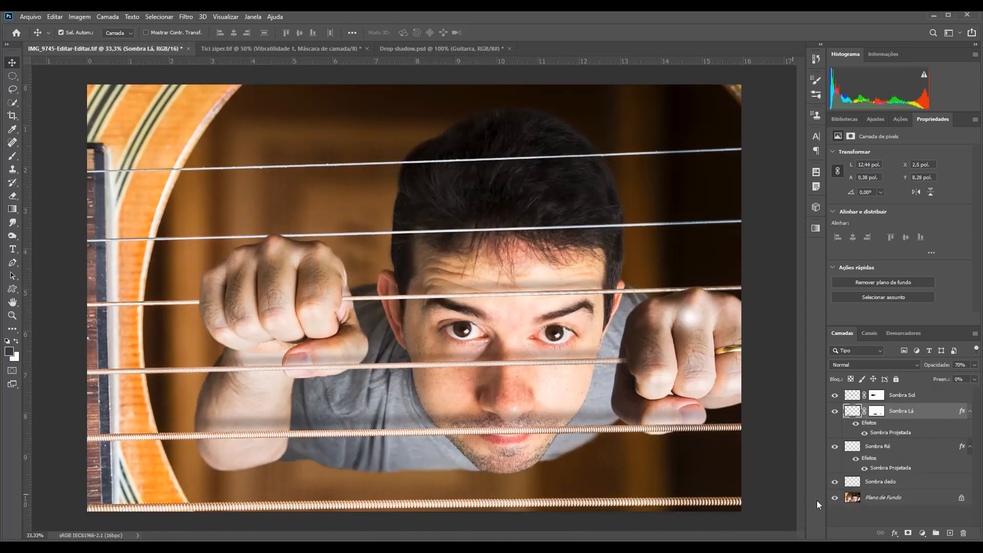
- Isolate the Plano de Fundo layer of the photo and the Guitarra layer of the guitar document, restoring the other layers each time
{"action": "left_click", "coordinate": [835, 498], "text": "alt"}
{"action": "left_click", "coordinate": [834, 499], "text": "alt"}
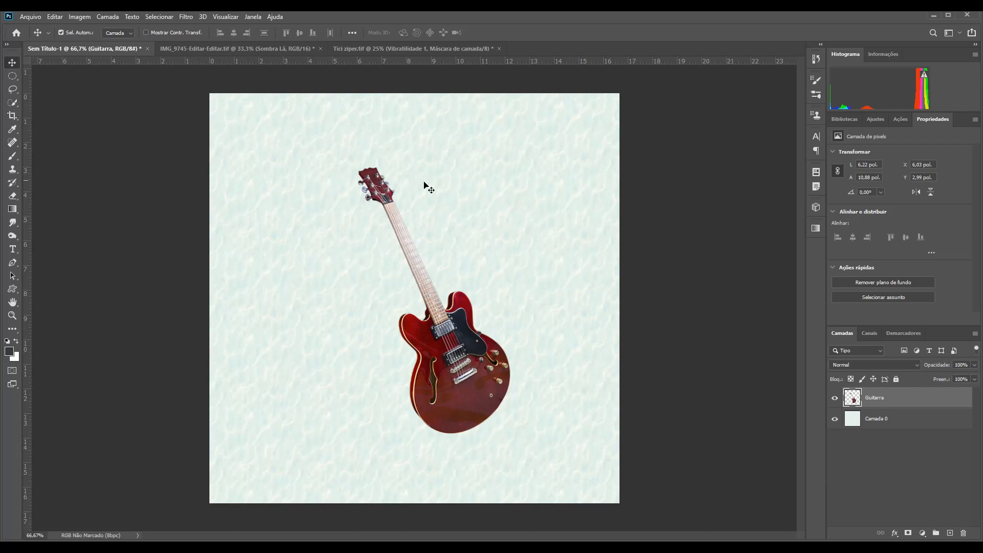
{"action": "left_click", "coordinate": [835, 399], "text": "alt"}
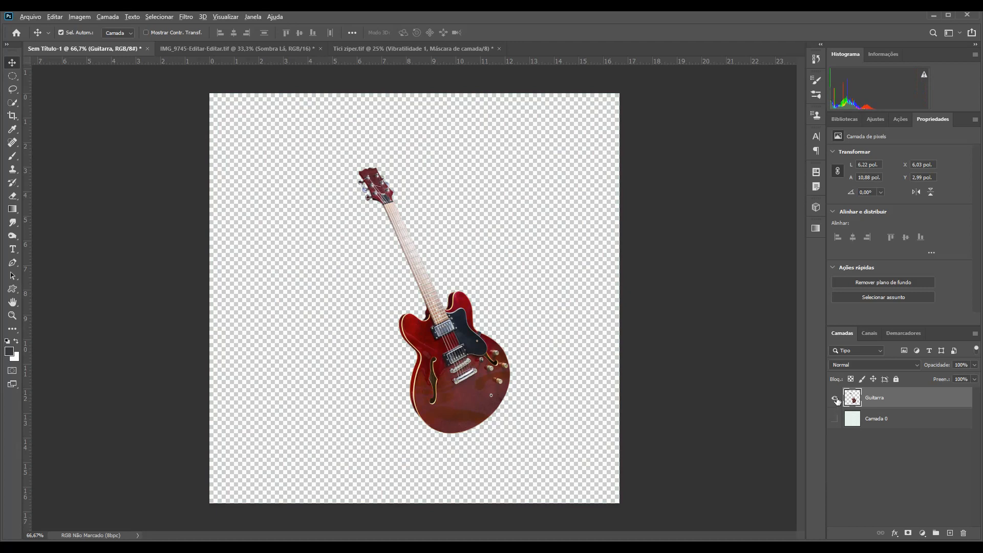
{"action": "left_click", "coordinate": [836, 399], "text": "alt"}
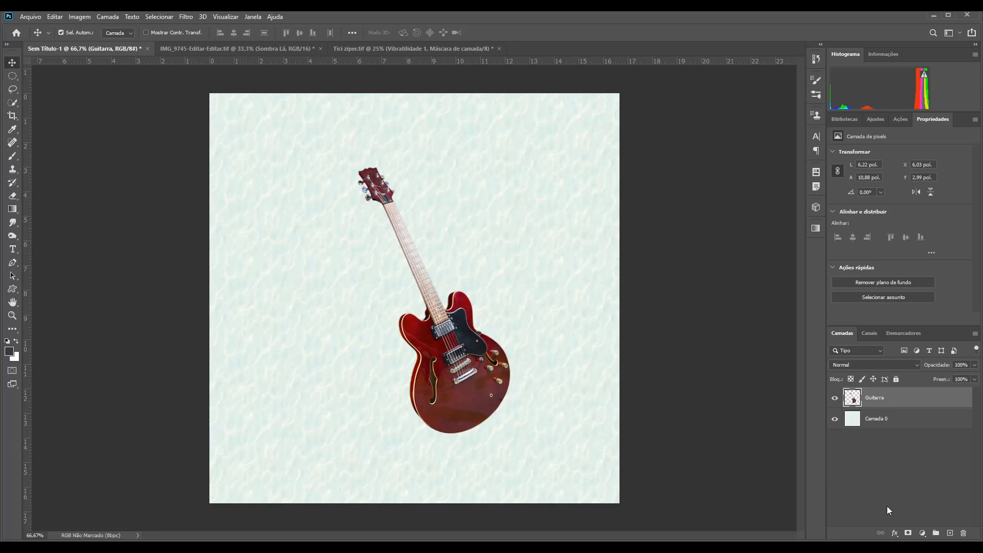
{"action": "left_click", "coordinate": [896, 535]}
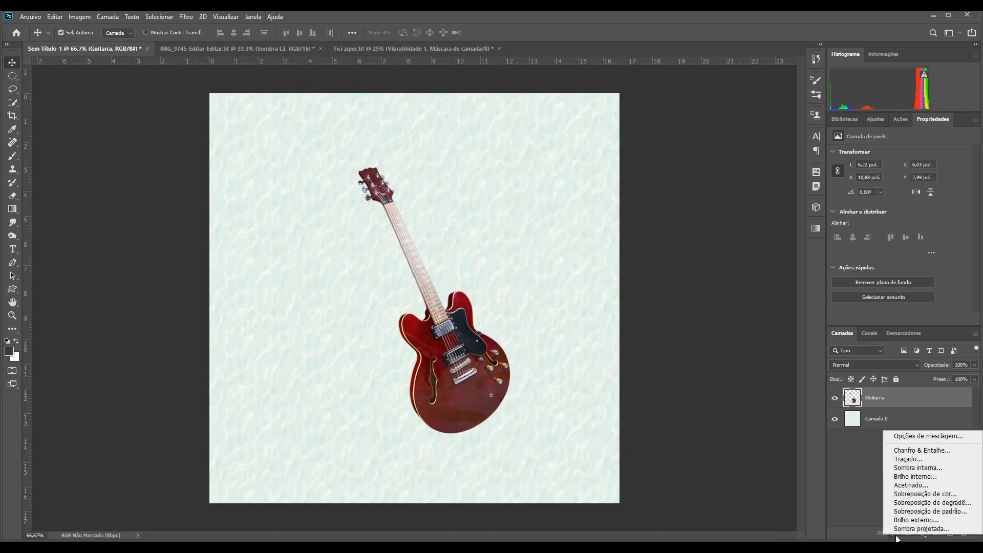
{"action": "left_click", "coordinate": [910, 529]}
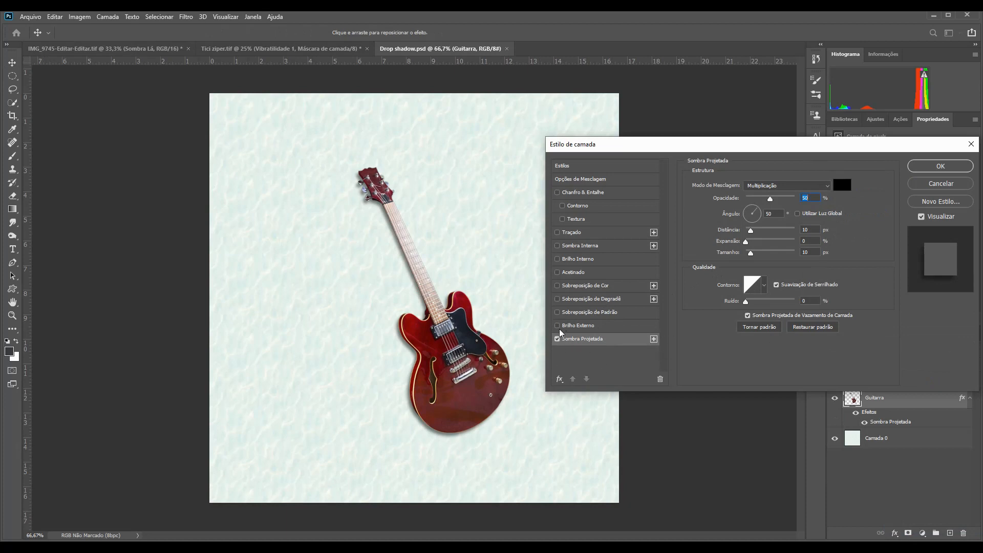
{"action": "left_click", "coordinate": [941, 183]}
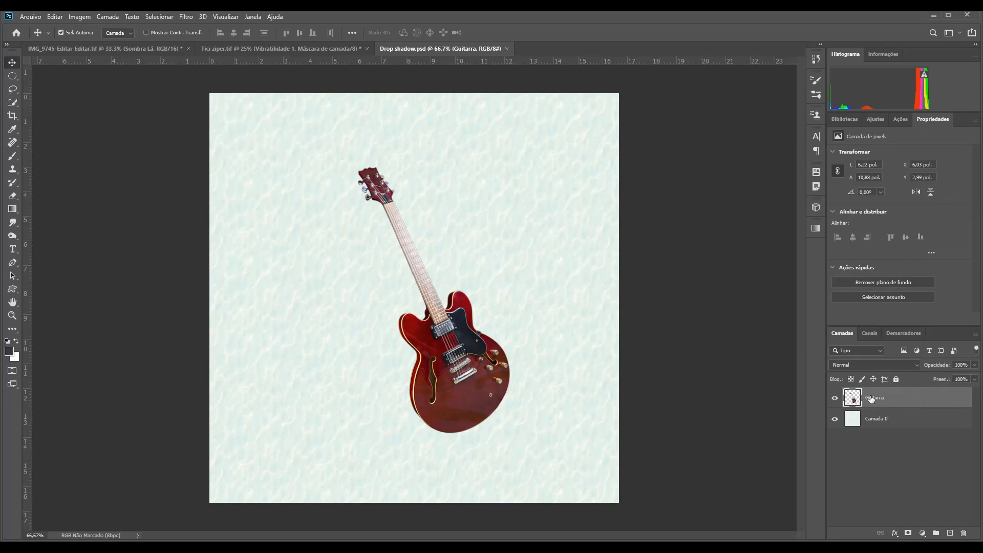
- Add a Sombra Projetada effect to the Guitarra layer through its layer style settings
{"action": "double_click", "coordinate": [903, 401]}
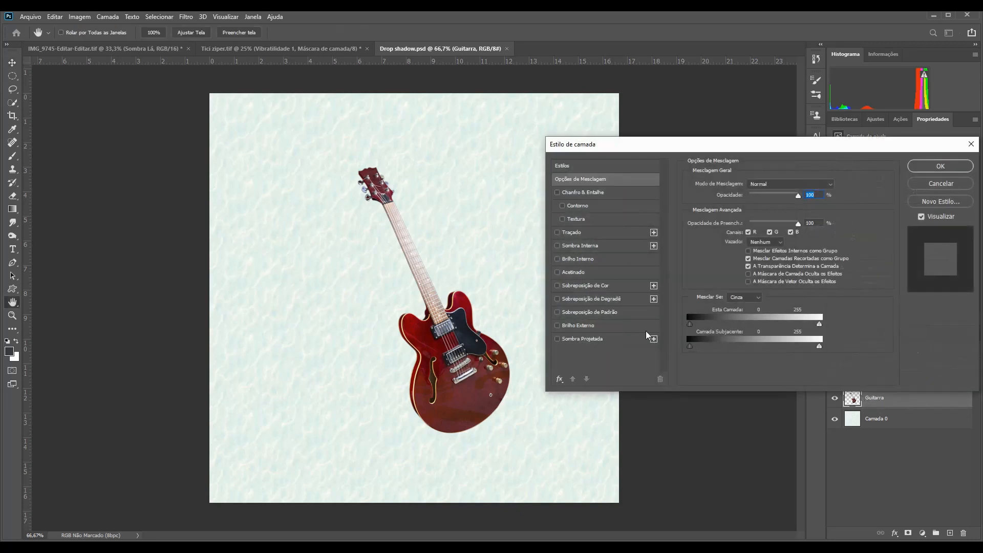
{"action": "left_click", "coordinate": [582, 342]}
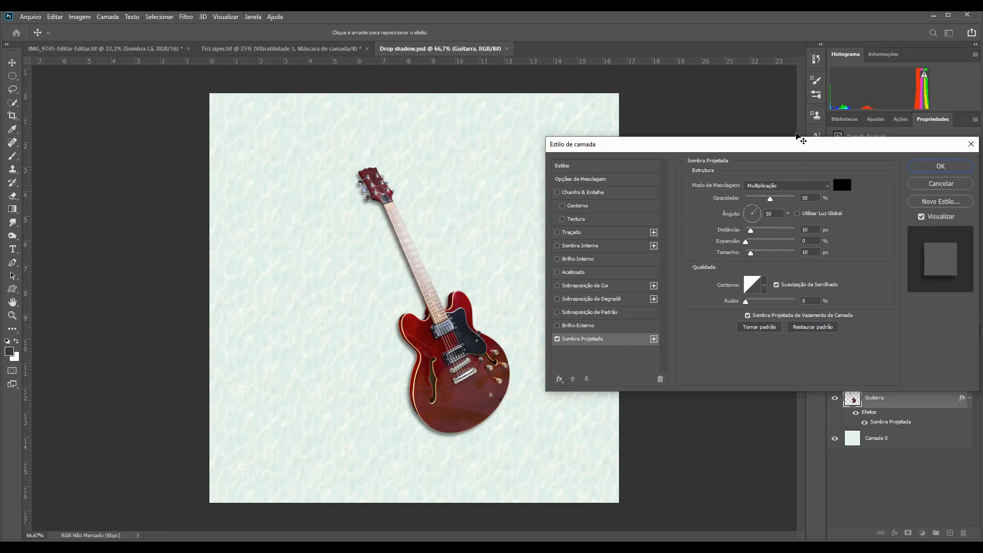
- Try the Superexposição Linear blend mode at 84% opacity for the shadow, and switch the mode back to Multiplicação
{"action": "left_click", "coordinate": [805, 190]}
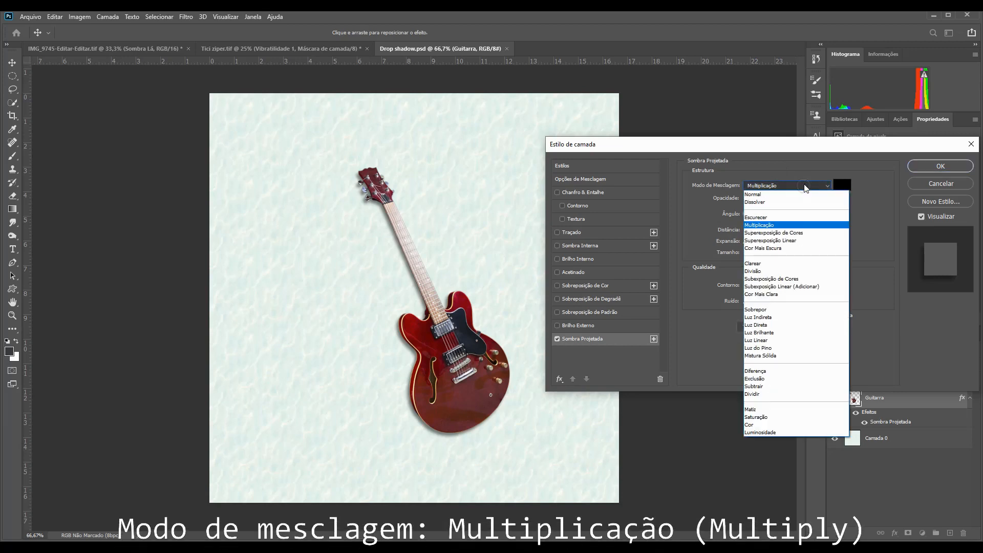
{"action": "left_click", "coordinate": [792, 241]}
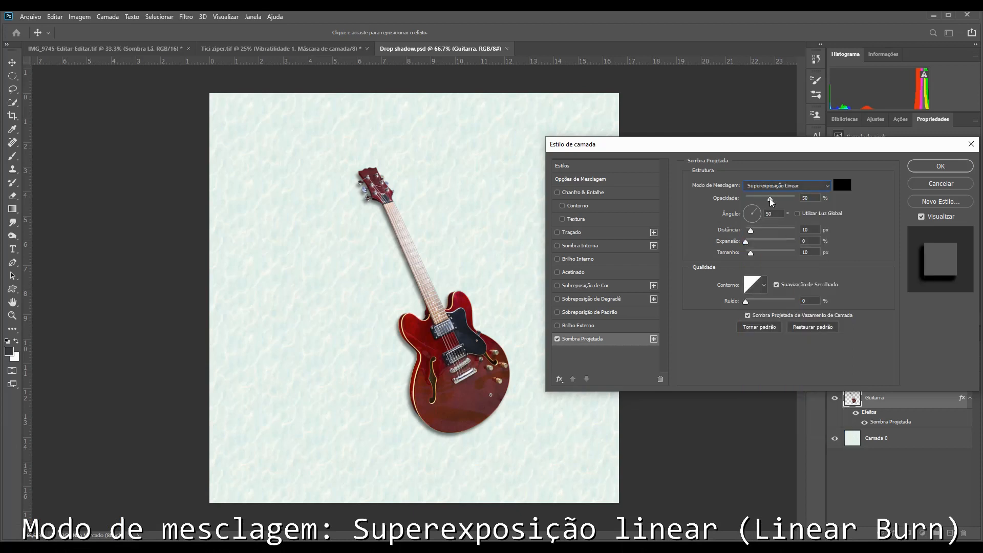
{"action": "left_click_drag", "start_coordinate": [774, 202], "coordinate": [790, 202]}
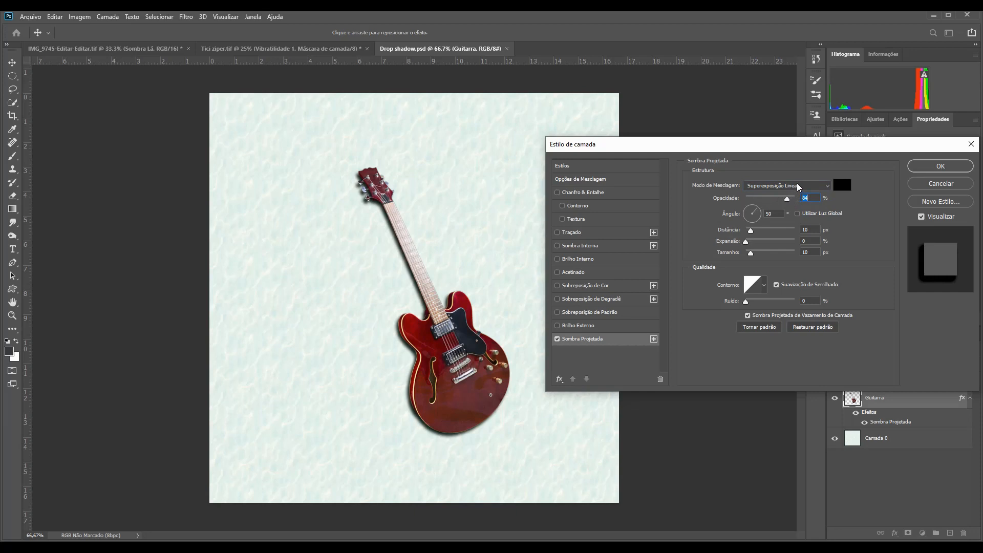
{"action": "left_click", "coordinate": [800, 187]}
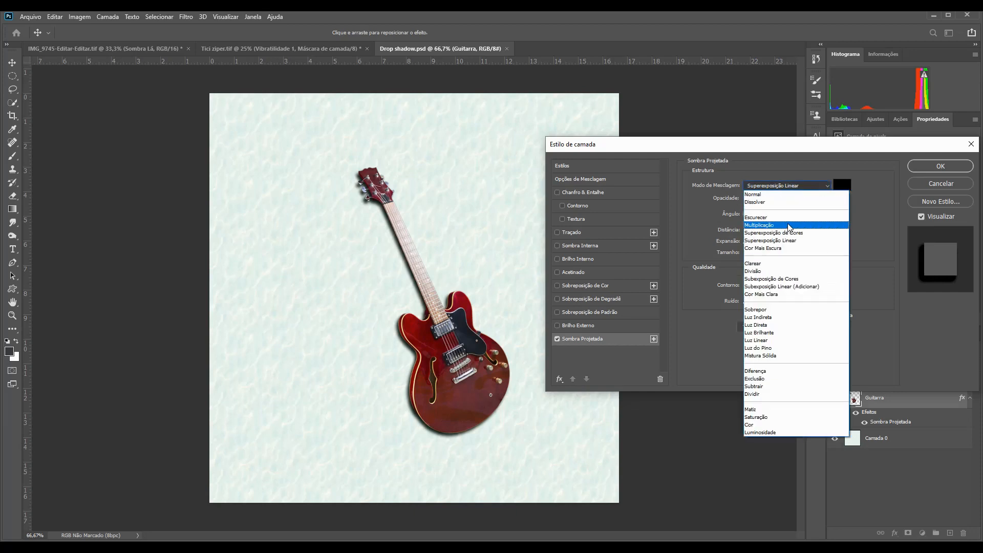
{"action": "left_click", "coordinate": [789, 226]}
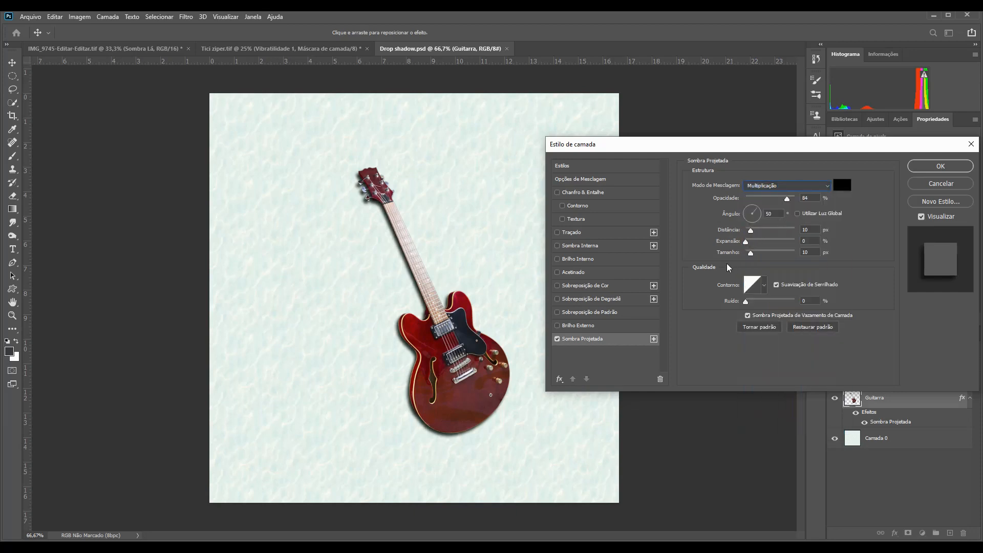
- Compare Superexposição Linear with Multiplicação for the shadow, keep Multiplicação, and lower the shadow's opacity to 50%
{"action": "key", "text": "ctrl+plus"}
{"action": "left_click", "coordinate": [798, 187]}
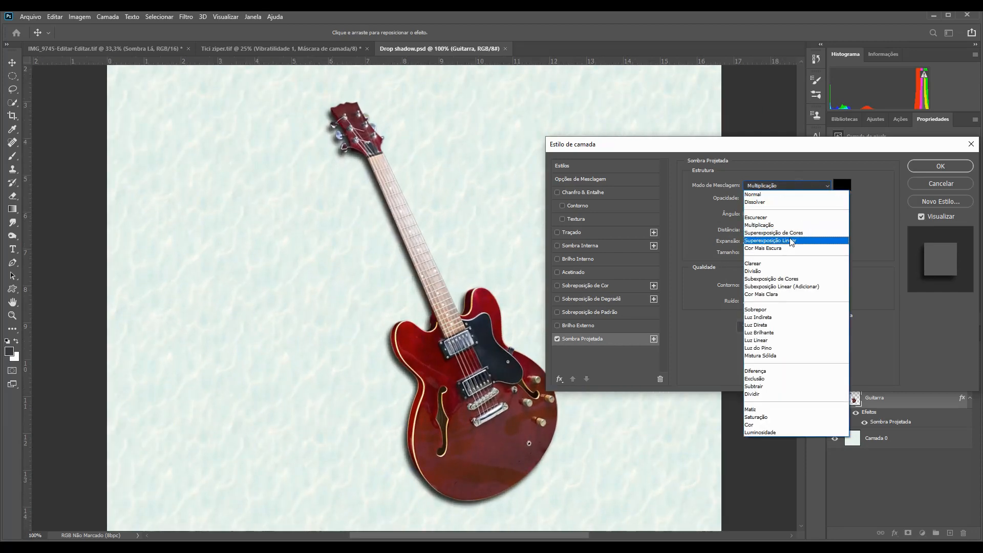
{"action": "left_click", "coordinate": [792, 241]}
{"action": "left_click", "coordinate": [807, 188]}
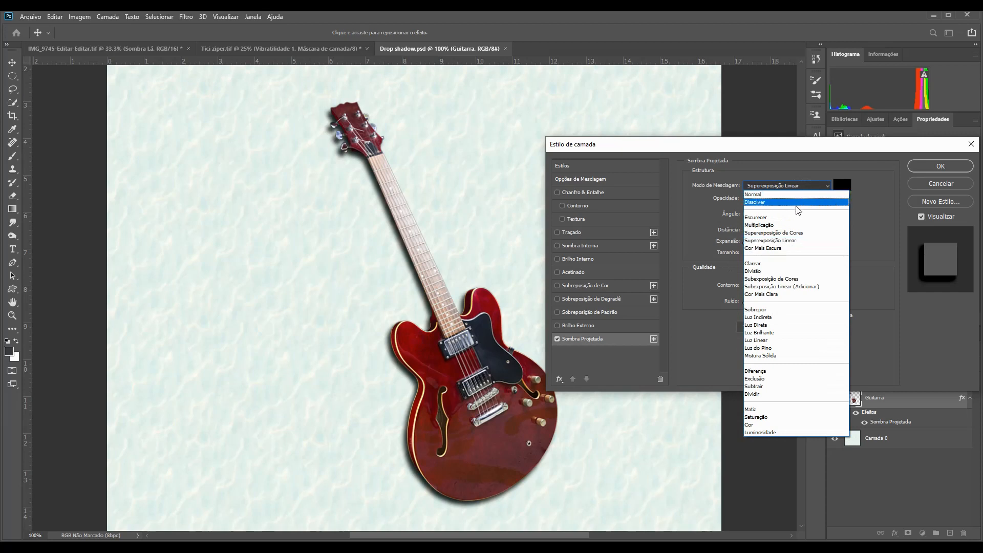
{"action": "left_click", "coordinate": [792, 226]}
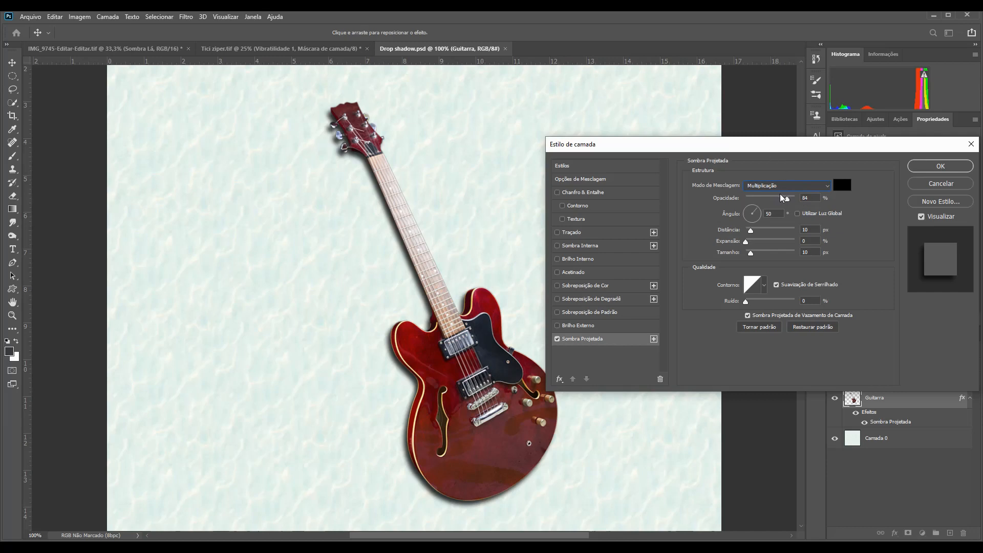
{"action": "mouse_move", "coordinate": [789, 201]}
{"action": "left_mouse_down"}
{"action": "mouse_move", "coordinate": [804, 202]}
{"action": "mouse_move", "coordinate": [734, 199]}
{"action": "mouse_move", "coordinate": [773, 204]}
{"action": "left_mouse_up"}
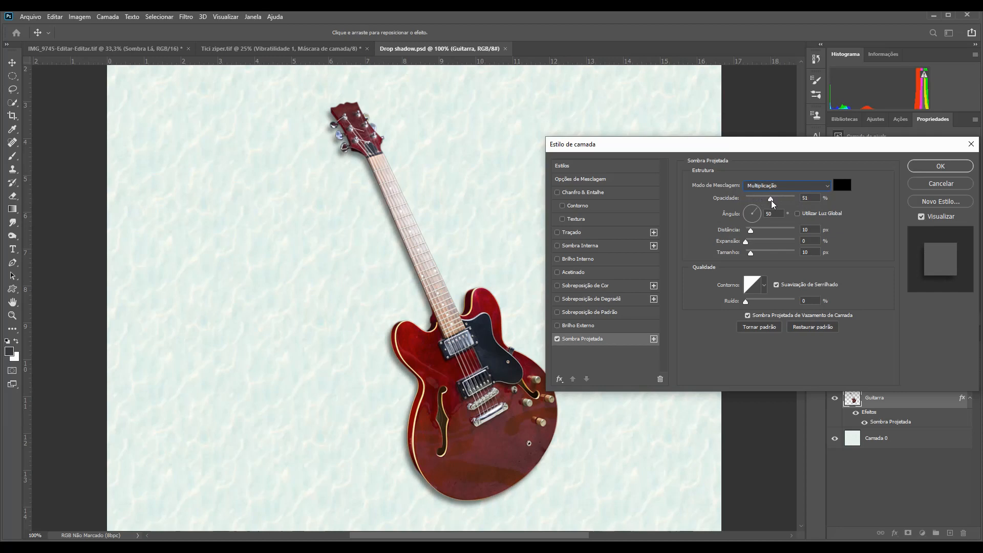
{"action": "left_click_drag", "start_coordinate": [772, 203], "coordinate": [772, 203]}
- Try a shadow angle of -115°, restore it to 50°, and turn Utilizar Luz Global on and off again
{"action": "left_click_drag", "start_coordinate": [752, 212], "coordinate": [749, 227]}
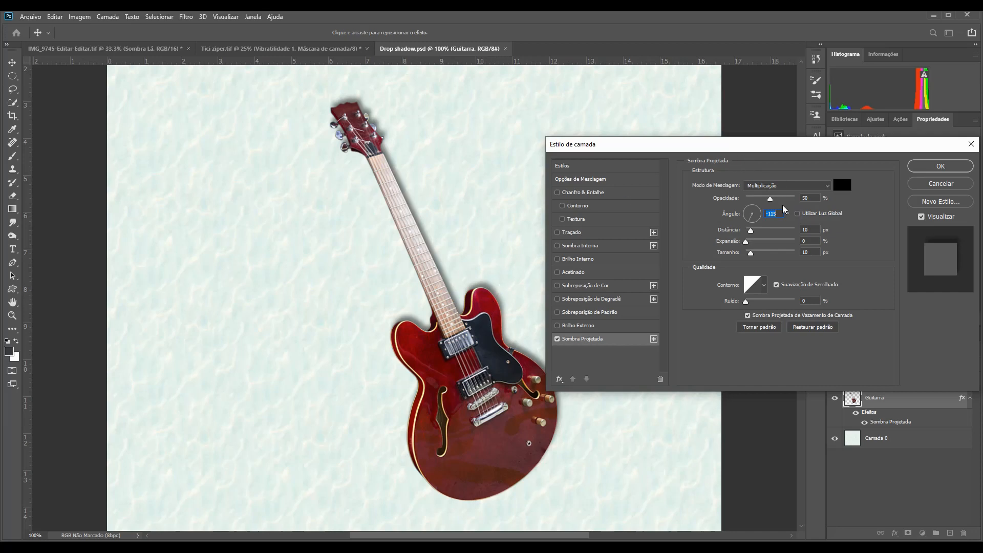
{"action": "type", "text": "50"}
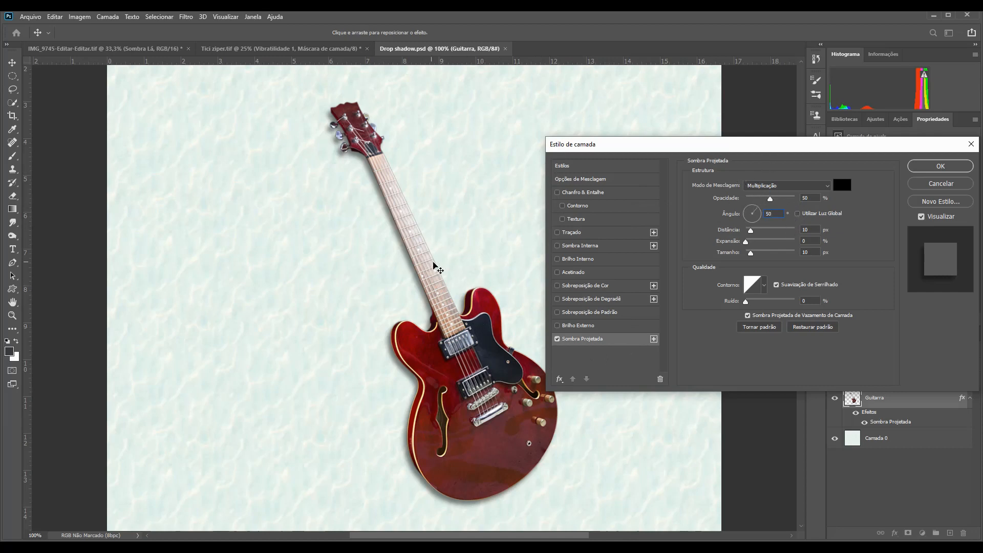
{"action": "left_click", "coordinate": [797, 213]}
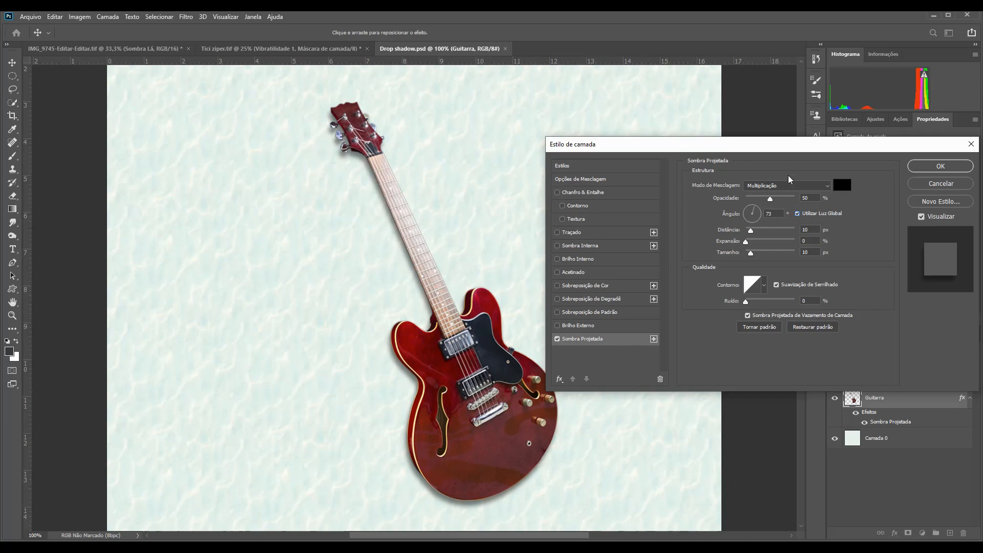
{"action": "left_click", "coordinate": [798, 214]}
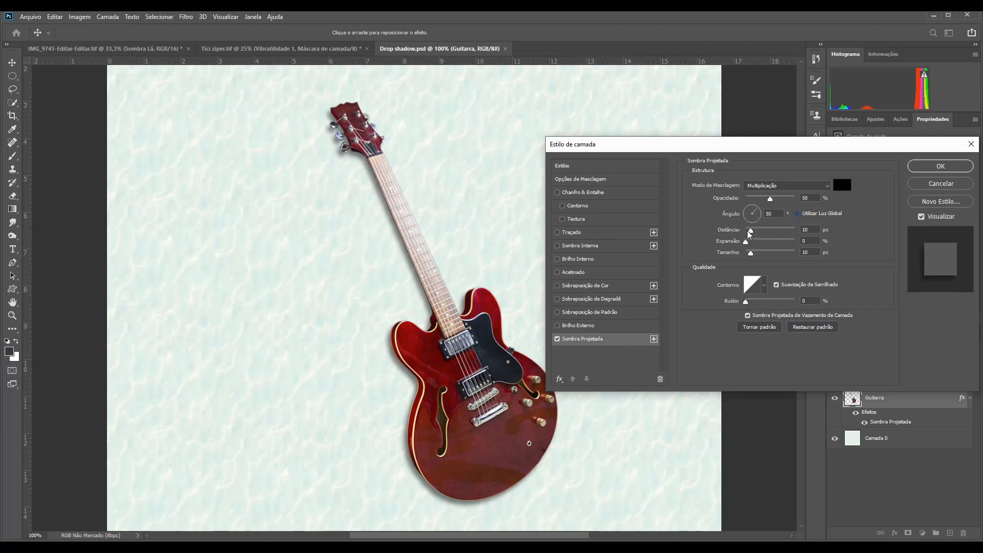
- Reposition the guitar's shadow on the canvas to an angle of 12° and a distance of 14 px
{"action": "mouse_move", "coordinate": [751, 229]}
{"action": "left_mouse_down"}
{"action": "mouse_move", "coordinate": [781, 232]}
{"action": "mouse_move", "coordinate": [750, 226]}
{"action": "left_mouse_up"}
{"action": "mouse_move", "coordinate": [418, 279]}
{"action": "left_mouse_down"}
{"action": "mouse_move", "coordinate": [394, 281]}
{"action": "mouse_move", "coordinate": [396, 296]}
{"action": "mouse_move", "coordinate": [401, 280]}
{"action": "mouse_move", "coordinate": [391, 276]}
{"action": "mouse_move", "coordinate": [391, 291]}
{"action": "mouse_move", "coordinate": [412, 274]}
{"action": "left_mouse_up"}
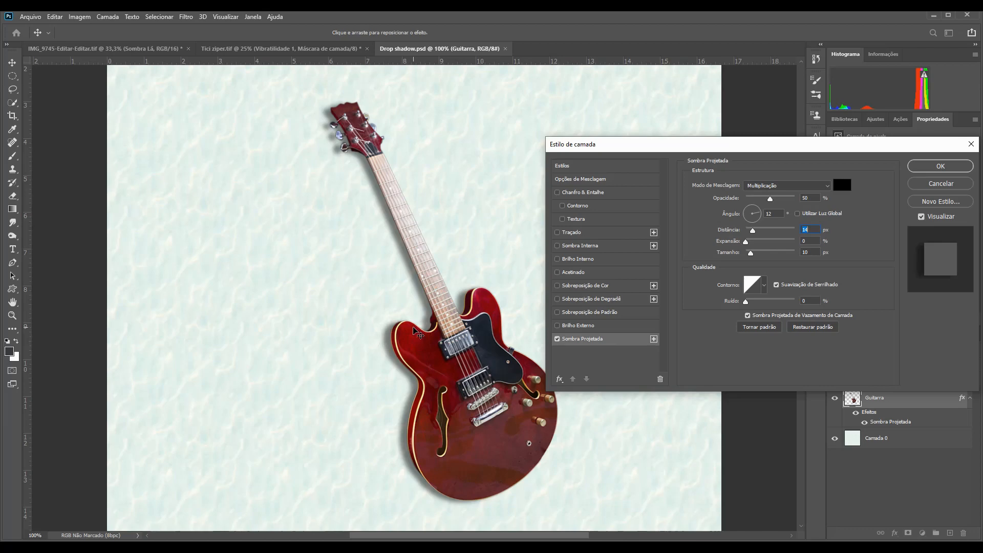
{"action": "key", "text": "ctrl+plus"}
{"action": "key", "text": "ctrl+minus"}
- Try the shadow's spread and sizes of 0, 16 and 114 px, and return the size to 10 px
{"action": "mouse_move", "coordinate": [748, 242]}
{"action": "left_mouse_down"}
{"action": "mouse_move", "coordinate": [801, 248]}
{"action": "mouse_move", "coordinate": [748, 241]}
{"action": "left_mouse_up"}
{"action": "key", "text": "Tab"}
{"action": "left_click_drag", "start_coordinate": [753, 254], "coordinate": [736, 248]}
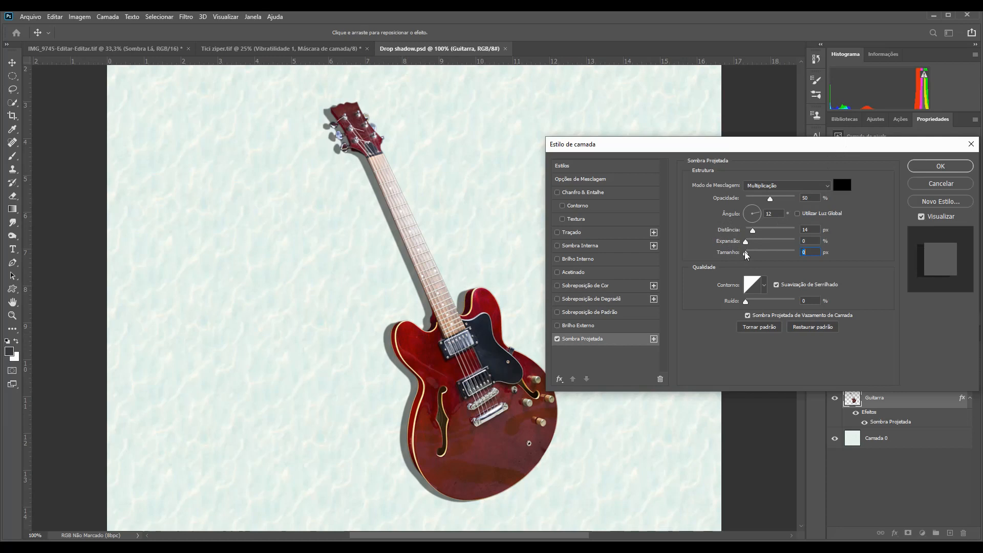
{"action": "left_click_drag", "start_coordinate": [746, 253], "coordinate": [752, 252]}
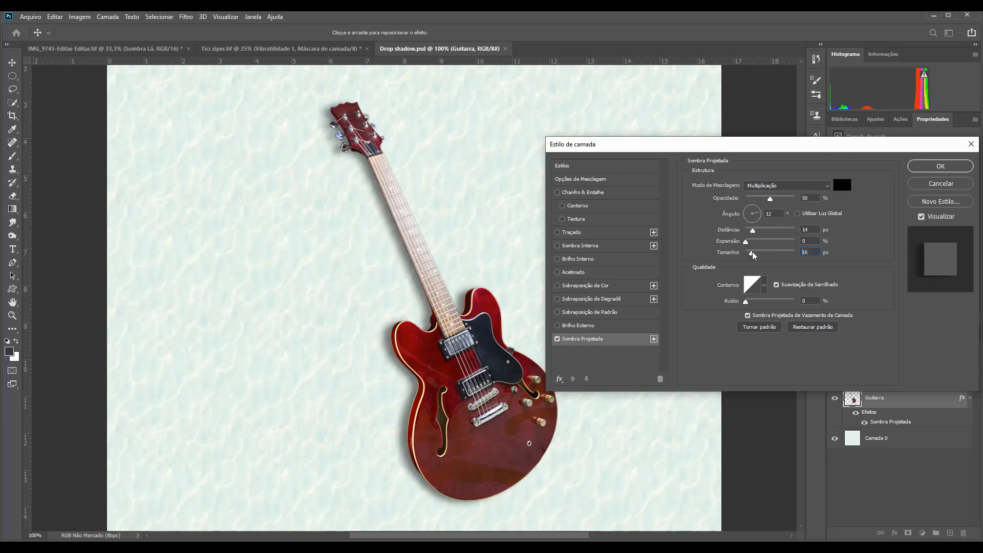
{"action": "left_click_drag", "start_coordinate": [752, 252], "coordinate": [770, 251]}
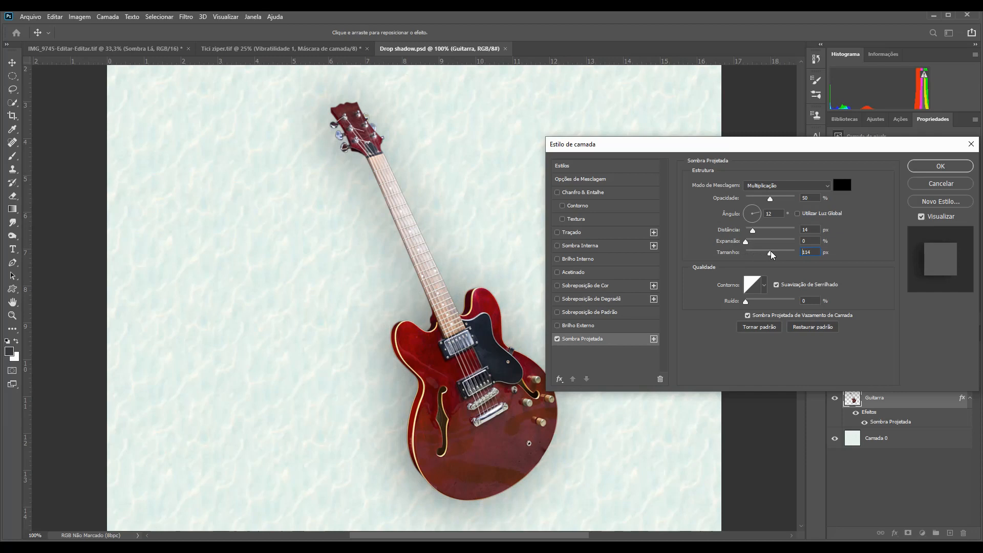
{"action": "left_click_drag", "start_coordinate": [770, 251], "coordinate": [752, 249]}
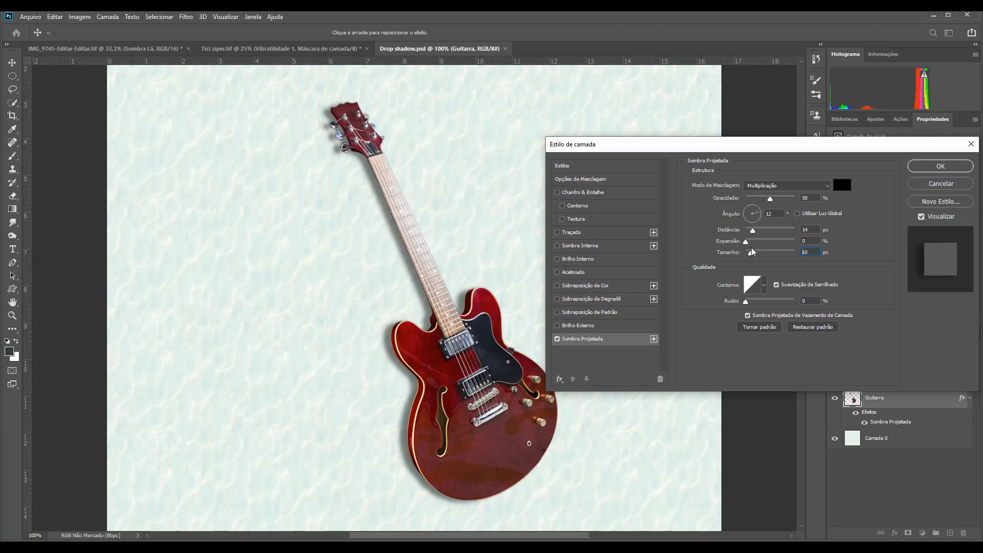
{"action": "mouse_move", "coordinate": [751, 248]}
{"action": "left_mouse_down"}
{"action": "mouse_move", "coordinate": [737, 248]}
{"action": "mouse_move", "coordinate": [752, 251]}
{"action": "left_mouse_up"}
{"action": "left_click", "coordinate": [751, 253]}
- Try several preset contours on the shadow and choose the single-peak preset, the second one in the first row
{"action": "left_click", "coordinate": [766, 286]}
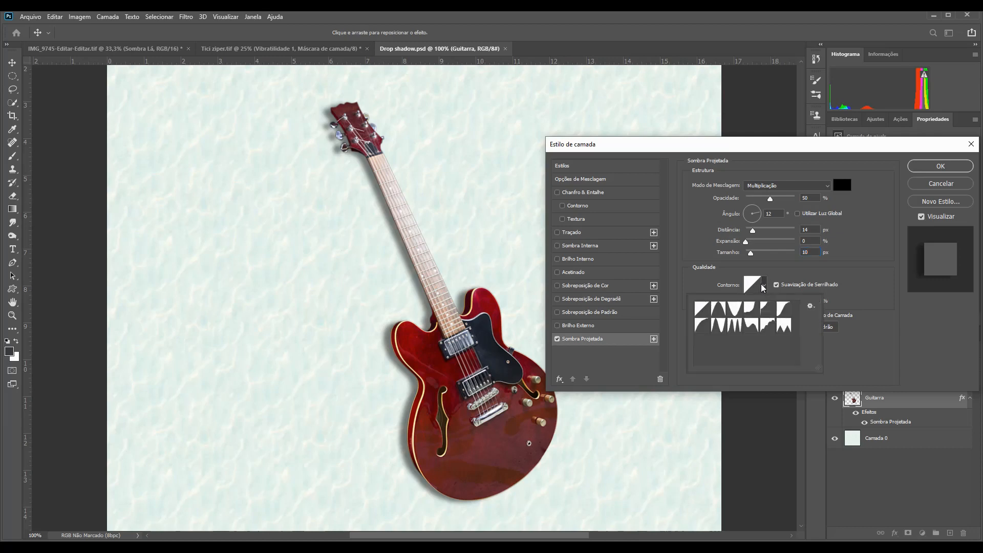
{"action": "left_click", "coordinate": [725, 307]}
{"action": "left_click", "coordinate": [739, 309]}
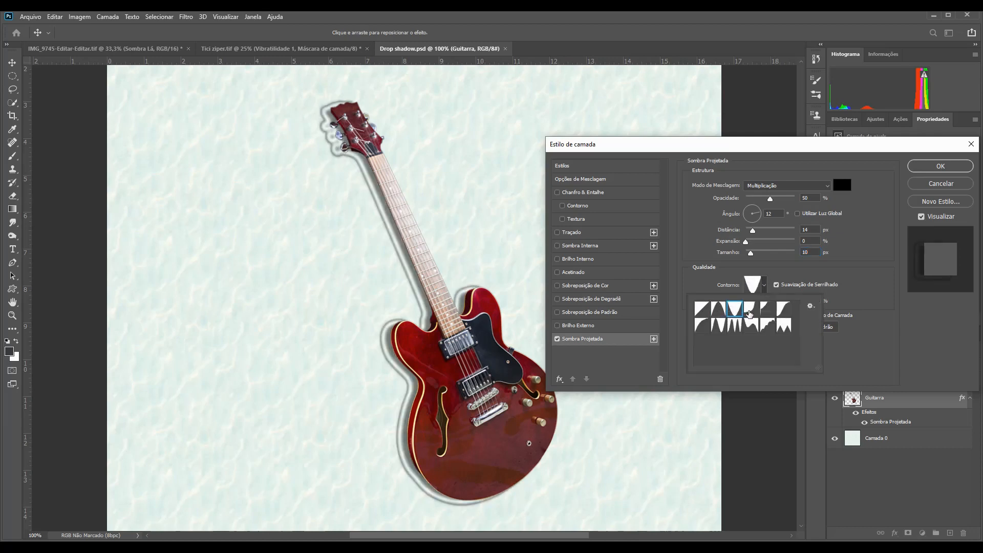
{"action": "left_click", "coordinate": [749, 309]}
{"action": "left_click", "coordinate": [767, 308]}
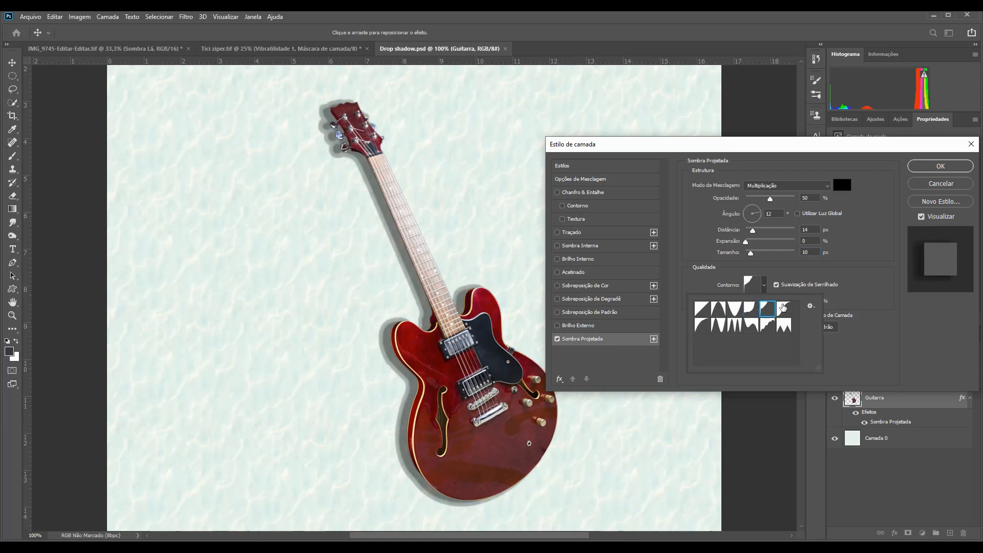
{"action": "left_click", "coordinate": [717, 328]}
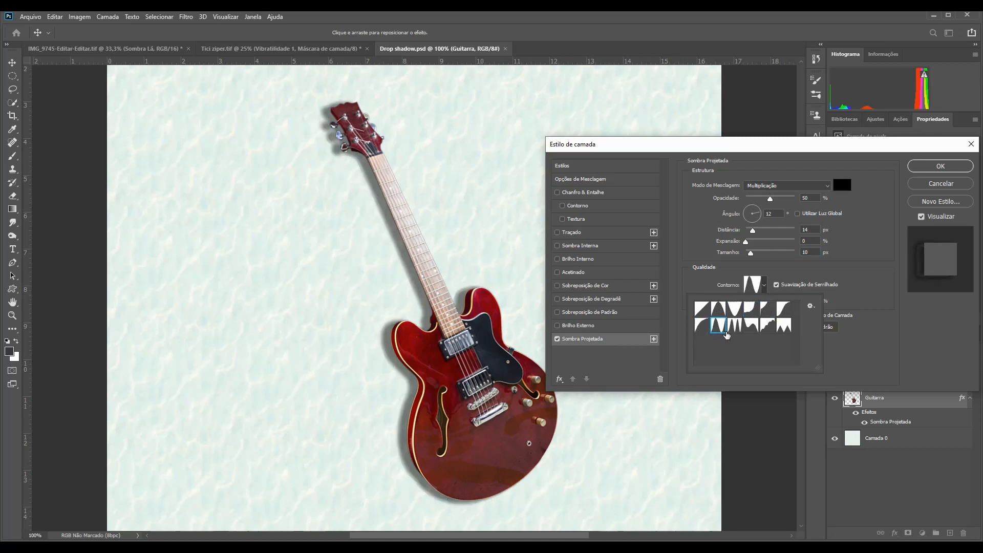
{"action": "left_click", "coordinate": [736, 327]}
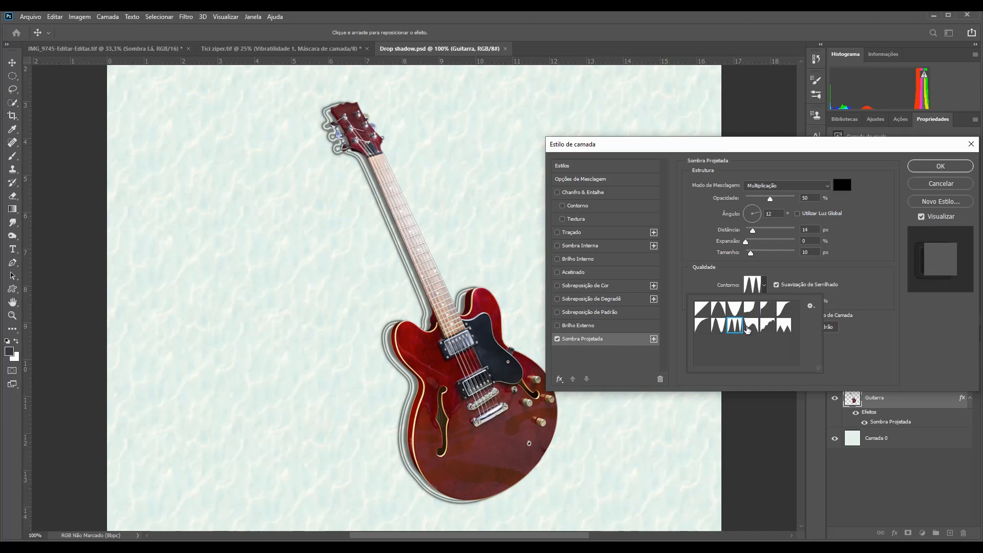
{"action": "left_click", "coordinate": [748, 329]}
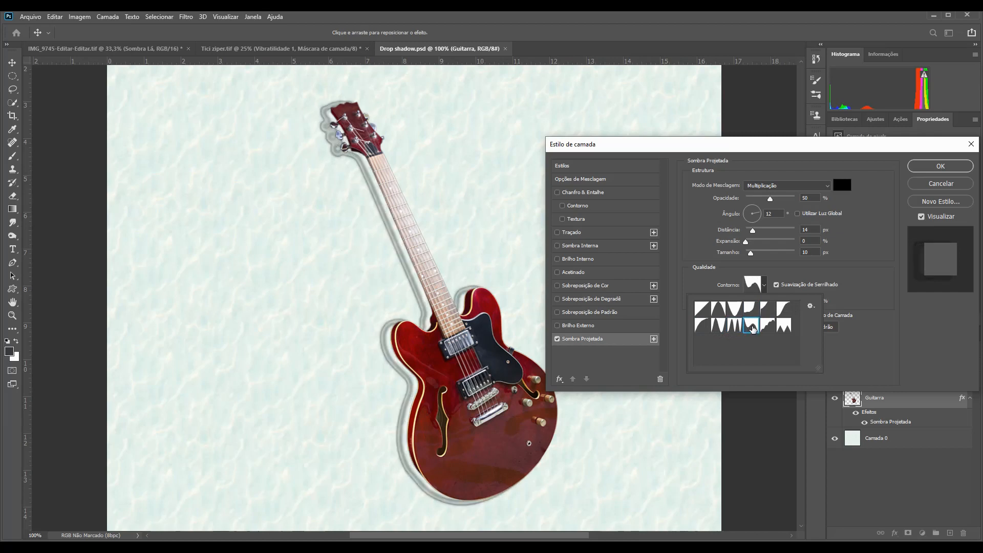
{"action": "left_click", "coordinate": [719, 309]}
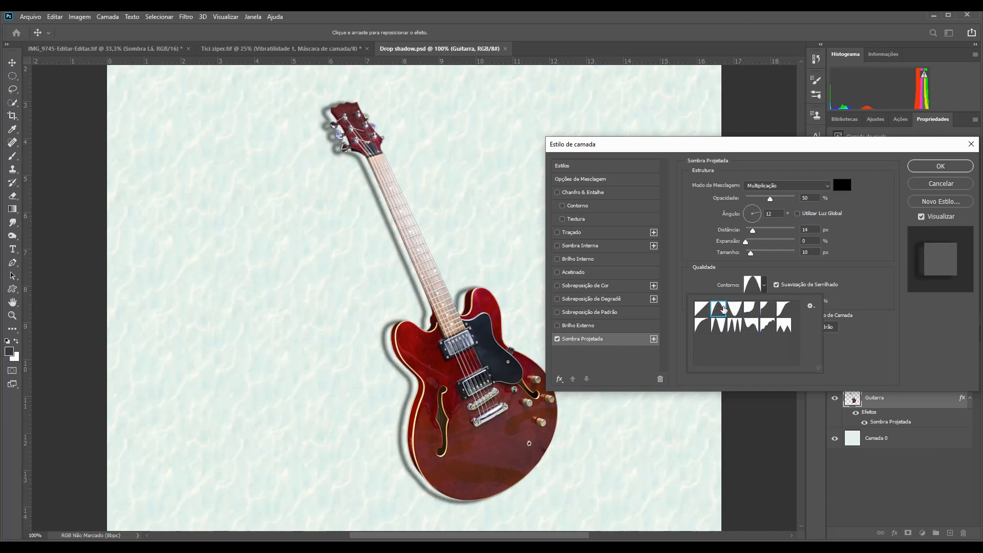
{"action": "left_click", "coordinate": [711, 280]}
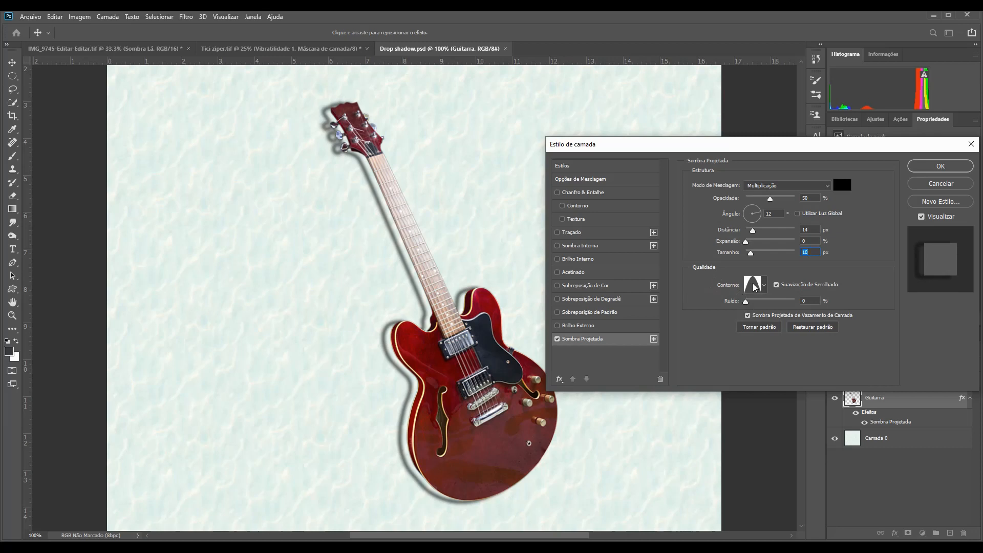
- Try shaping a custom two-peak curve for the shadow in the contour editor and discard the curve
{"action": "left_click", "coordinate": [752, 283]}
{"action": "left_click_drag", "start_coordinate": [419, 202], "coordinate": [434, 207]}
{"action": "left_click_drag", "start_coordinate": [495, 194], "coordinate": [473, 238]}
{"action": "left_click_drag", "start_coordinate": [455, 143], "coordinate": [451, 216]}
{"action": "left_click_drag", "start_coordinate": [503, 261], "coordinate": [506, 186]}
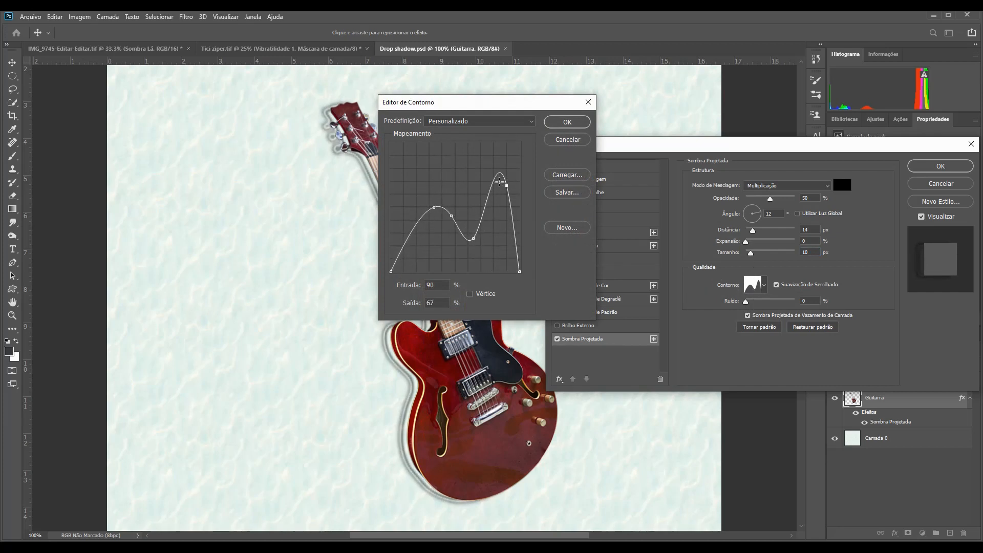
{"action": "left_click_drag", "start_coordinate": [524, 109], "coordinate": [615, 94]}
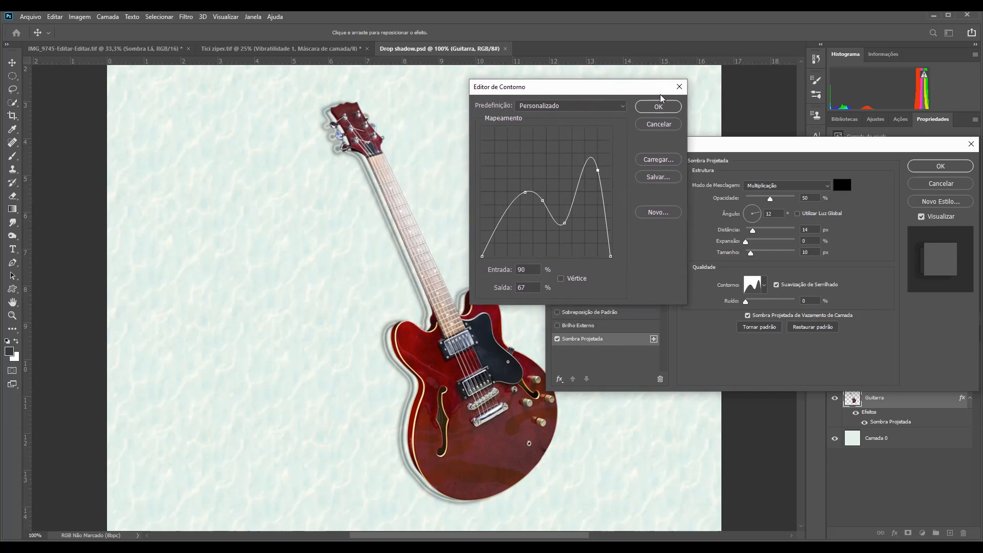
{"action": "left_click", "coordinate": [665, 123]}
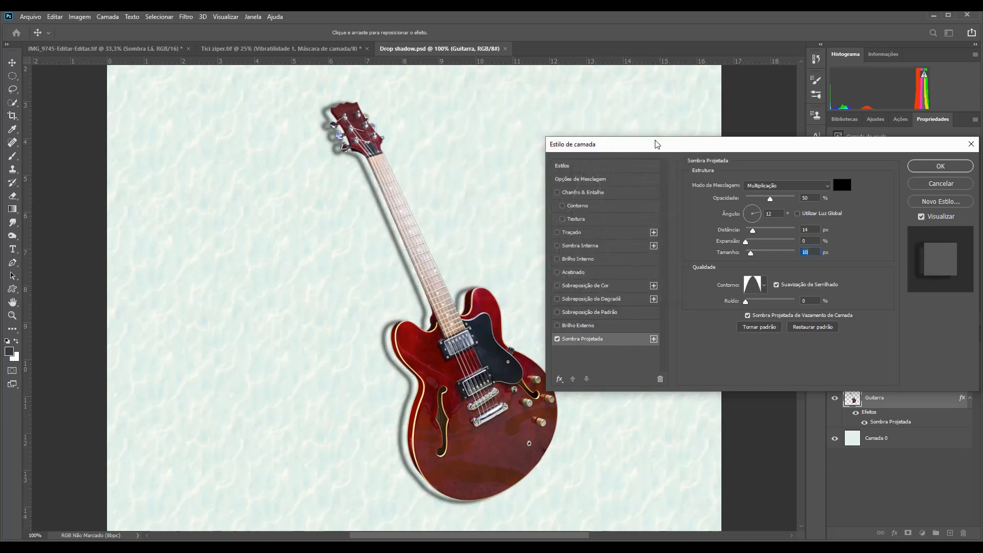
- Choose the linear preset, the first one in the first row, as the shadow's contour
{"action": "left_click", "coordinate": [763, 286]}
{"action": "left_click", "coordinate": [702, 308]}
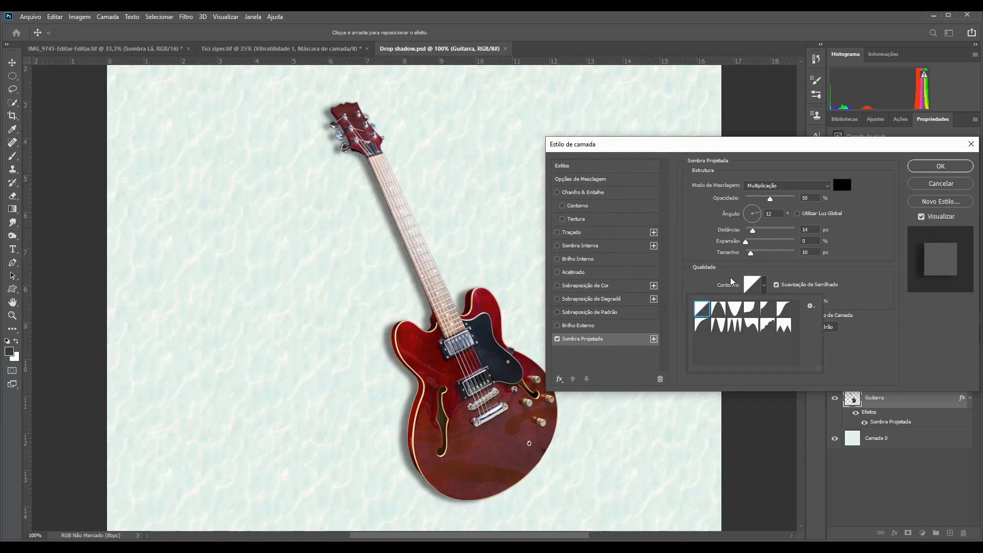
{"action": "left_click", "coordinate": [787, 269]}
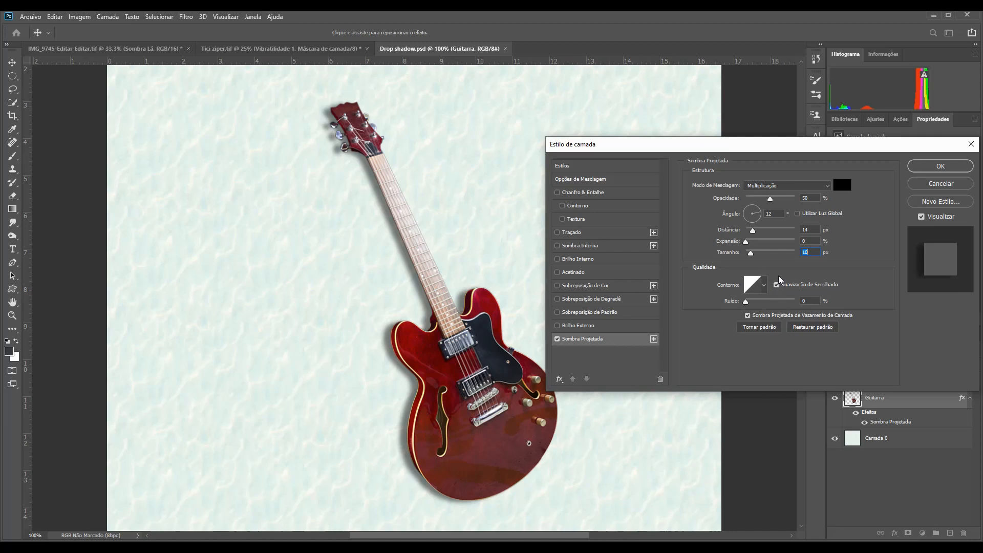
- Toggle the shadow's Suavização de Serrilhado option, try noise values of 91% and 10%, and return the noise to 0%
{"action": "left_click", "coordinate": [777, 285]}
{"action": "left_click_drag", "start_coordinate": [763, 300], "coordinate": [791, 299]}
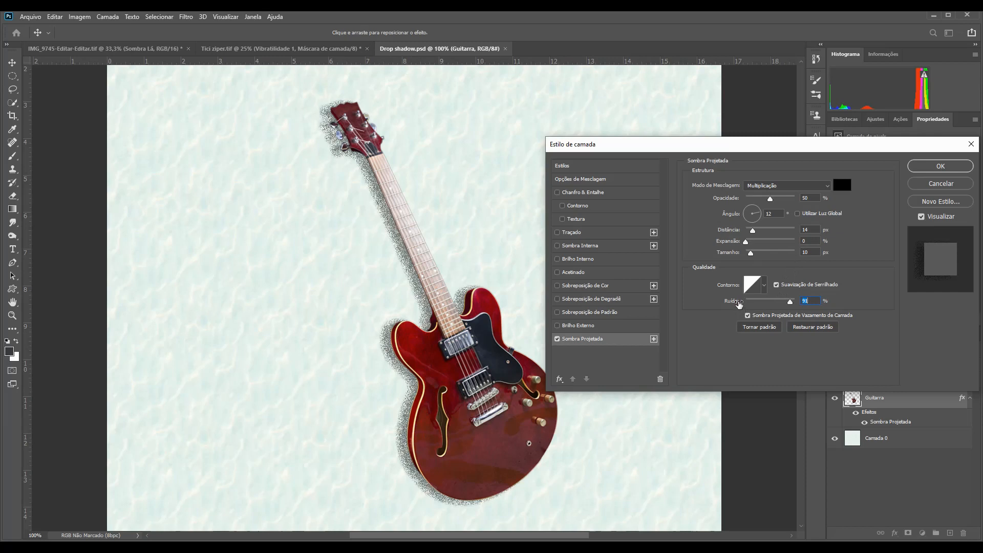
{"action": "type", "text": "10"}
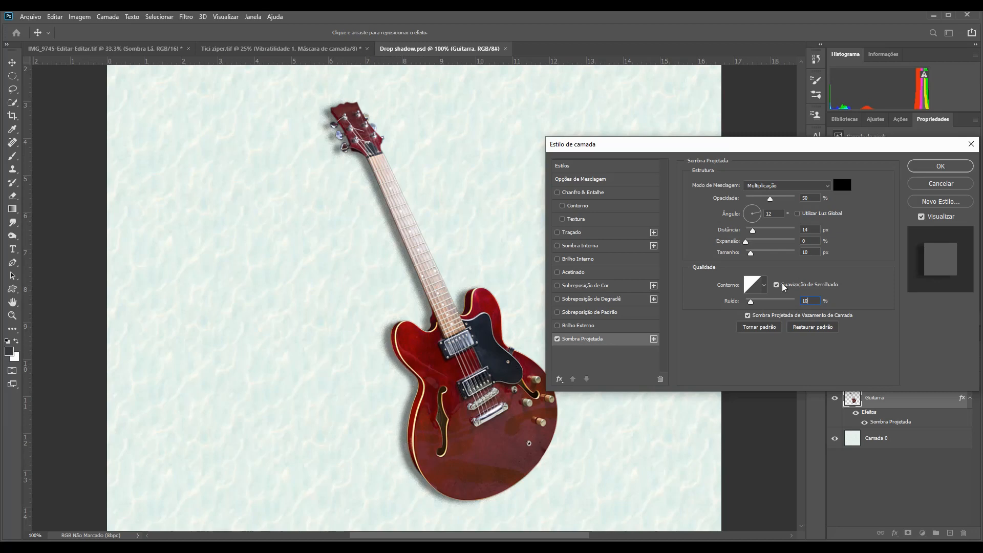
{"action": "type", "text": "0"}
- Place the layer style dialog clear of the guitar and toggle Sombra Projetada de Vazamento de Camada off and on
{"action": "left_click_drag", "start_coordinate": [790, 150], "coordinate": [554, 127]}
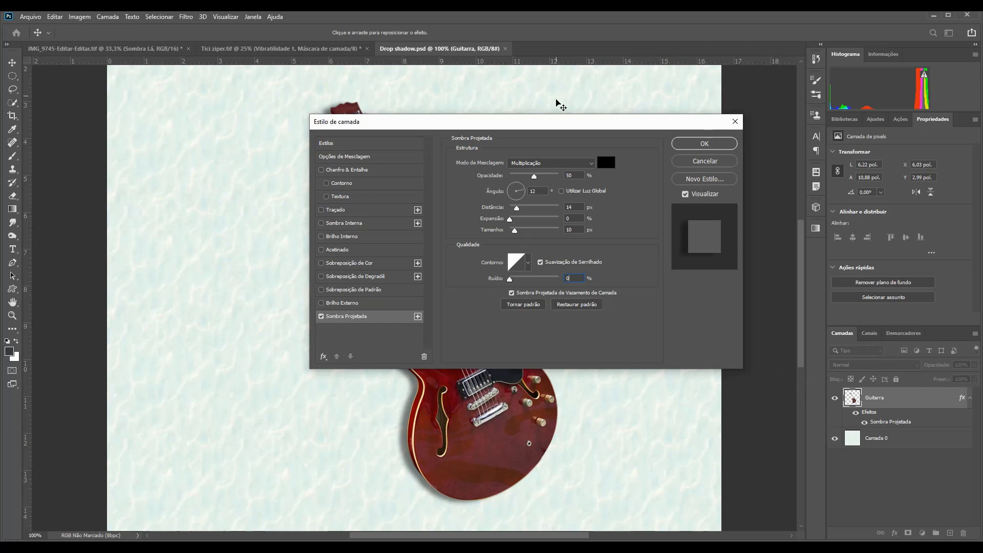
{"action": "left_click_drag", "start_coordinate": [570, 122], "coordinate": [739, 90]}
{"action": "left_click", "coordinate": [682, 261]}
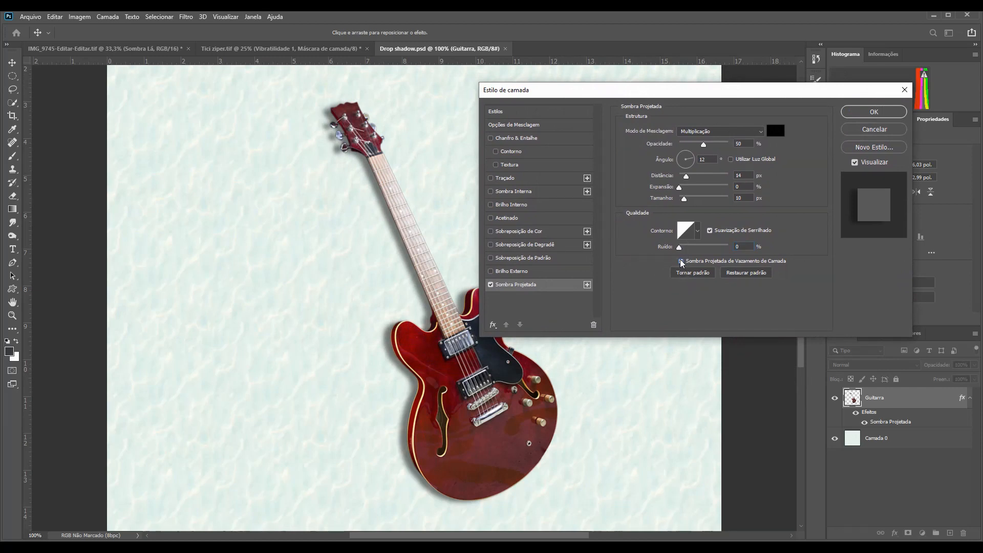
{"action": "left_click_drag", "start_coordinate": [671, 93], "coordinate": [694, 78]}
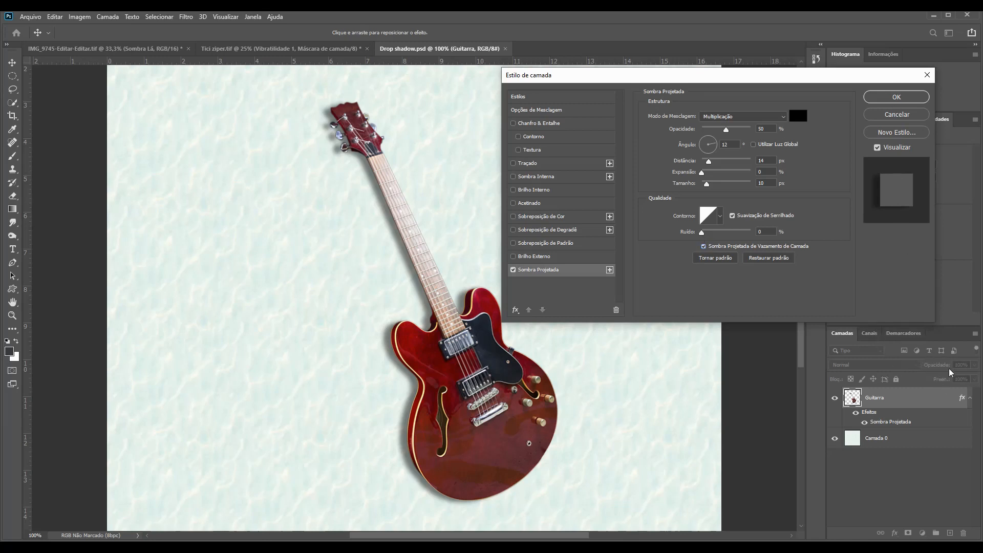
- Reduce the Guitarra layer's fill opacity to 0% in the blending options, keeping its general opacity at 100%
{"action": "left_click", "coordinate": [537, 111]}
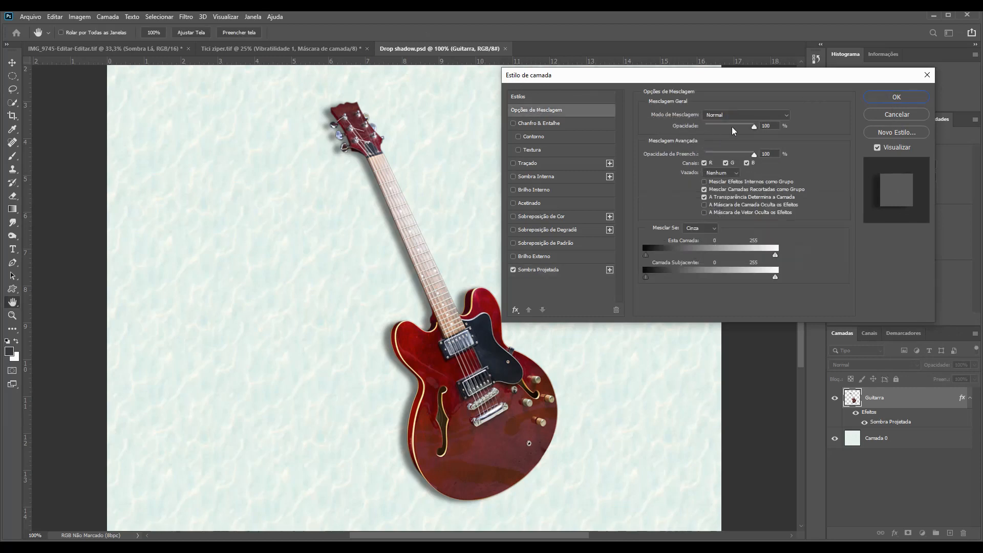
{"action": "mouse_move", "coordinate": [754, 126]}
{"action": "left_mouse_down"}
{"action": "mouse_move", "coordinate": [693, 123]}
{"action": "mouse_move", "coordinate": [757, 128]}
{"action": "left_mouse_up"}
{"action": "left_click_drag", "start_coordinate": [756, 156], "coordinate": [698, 154]}
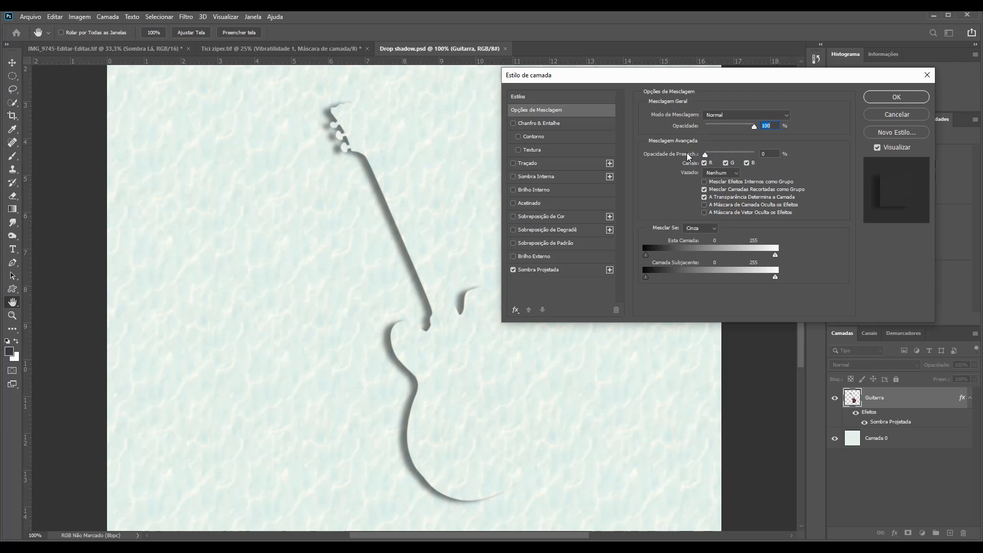
{"action": "left_click_drag", "start_coordinate": [687, 153], "coordinate": [685, 151]}
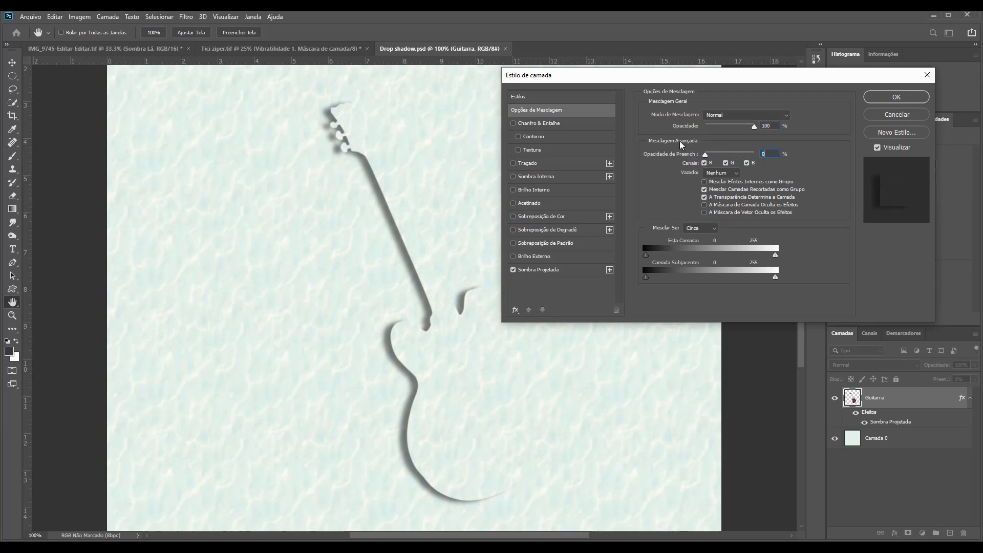
- Turn off Sombra Projetada de Vazamento de Camada for the shadow and restore the layer's fill opacity to 100%
{"action": "left_click", "coordinate": [540, 270]}
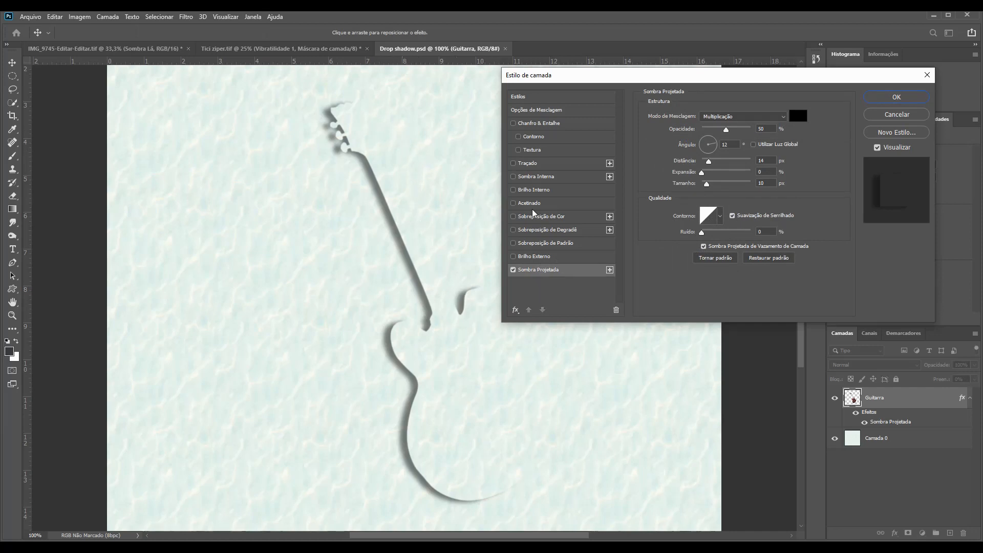
{"action": "left_click", "coordinate": [704, 247]}
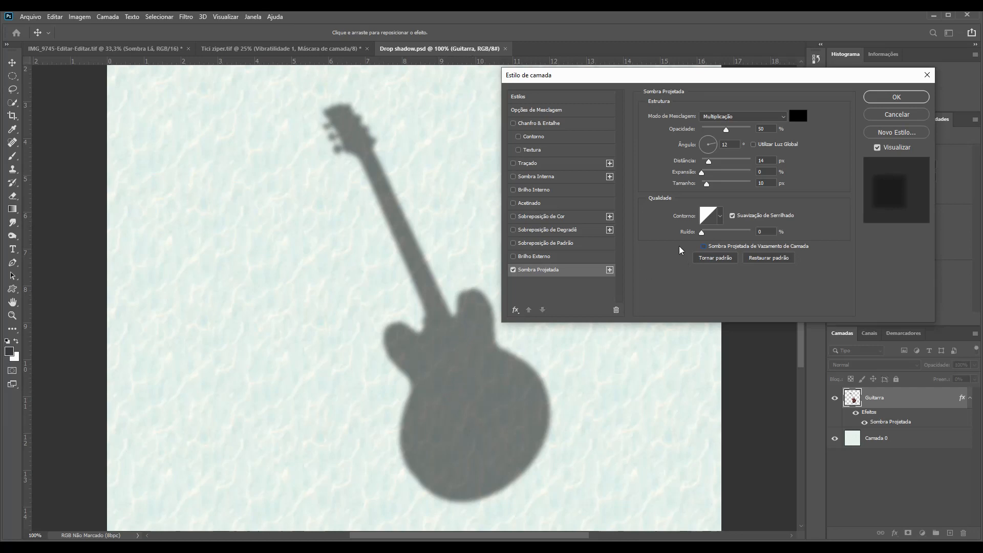
{"action": "left_click", "coordinate": [546, 111]}
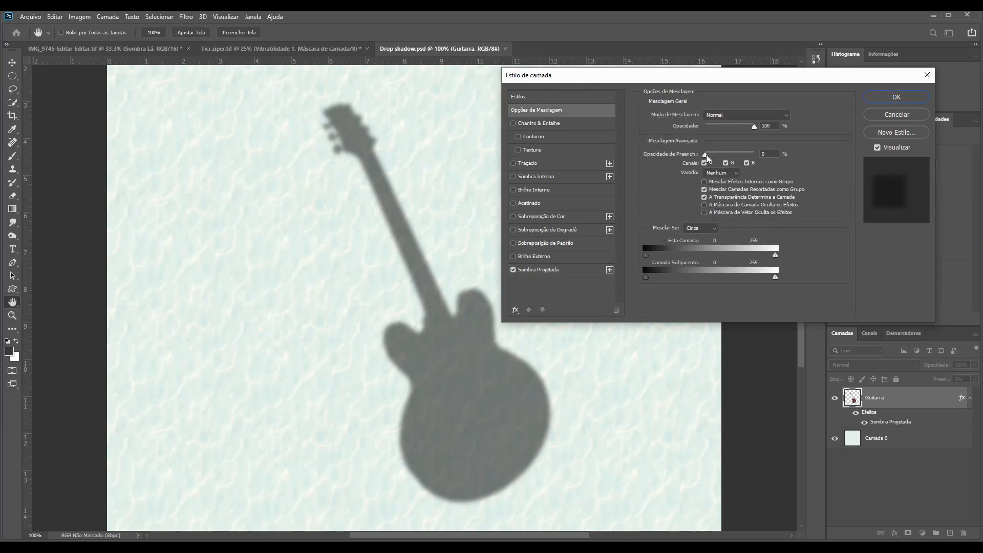
{"action": "left_click_drag", "start_coordinate": [707, 155], "coordinate": [760, 157]}
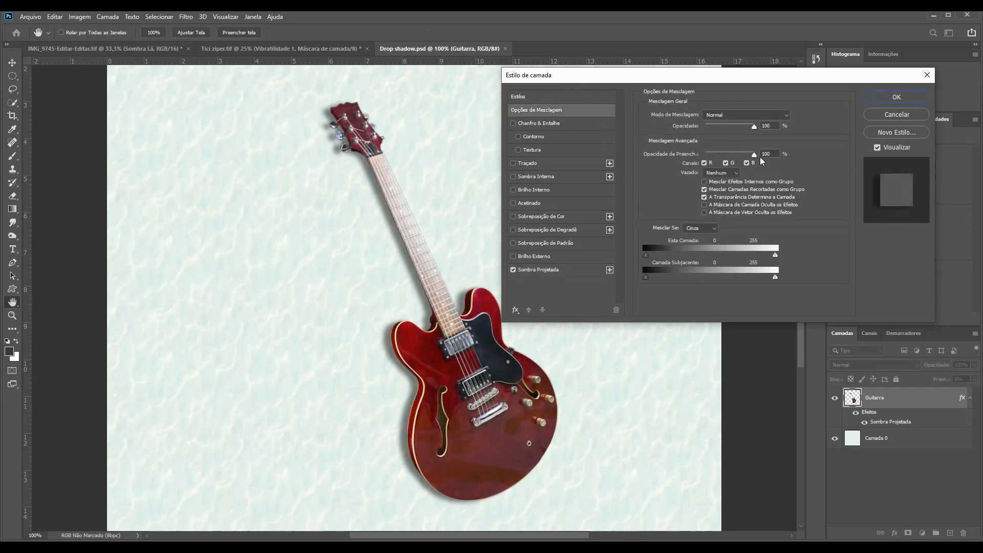
- Add a second drop shadow and set the lower one to 18% opacity, 32 px distance and 35 px size
{"action": "left_click", "coordinate": [553, 271]}
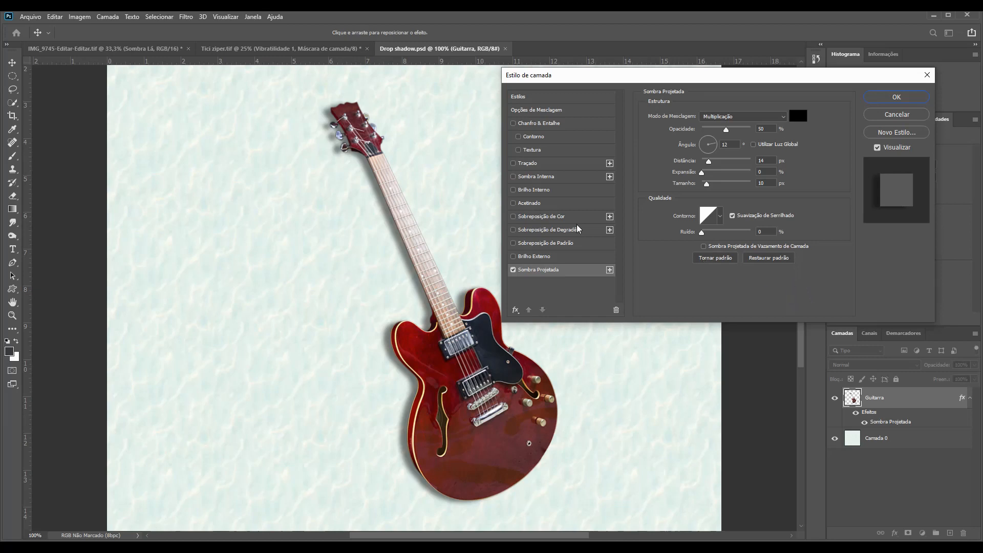
{"action": "left_click", "coordinate": [609, 271]}
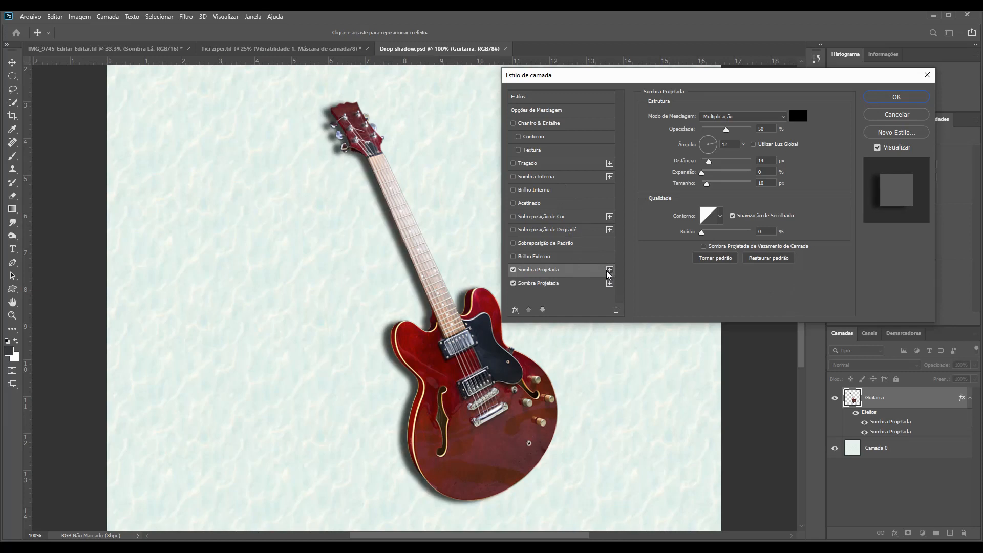
{"action": "left_click", "coordinate": [554, 282]}
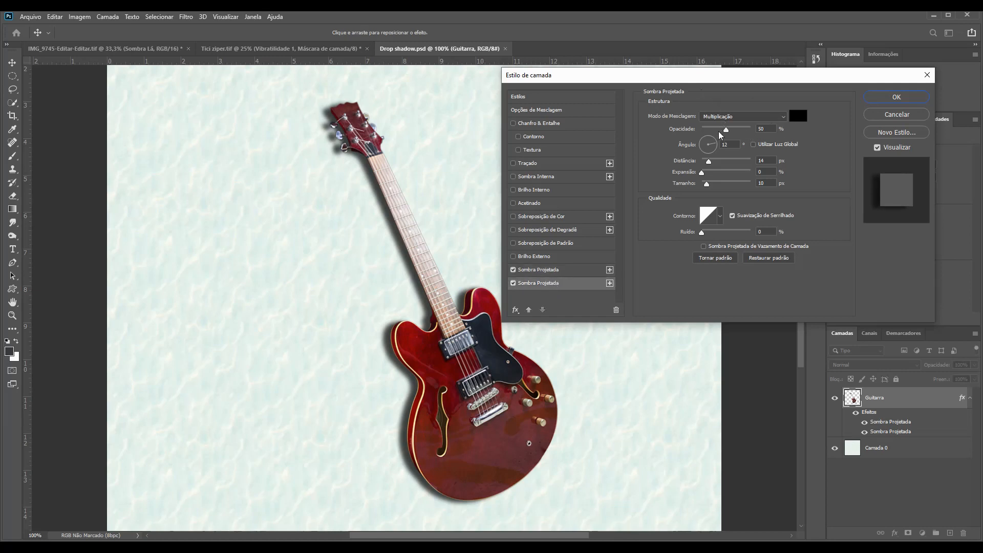
{"action": "left_click_drag", "start_coordinate": [712, 165], "coordinate": [710, 188]}
{"action": "mouse_move", "coordinate": [727, 131]}
{"action": "left_mouse_down"}
{"action": "mouse_move", "coordinate": [702, 132]}
{"action": "mouse_move", "coordinate": [710, 134]}
{"action": "left_mouse_up"}
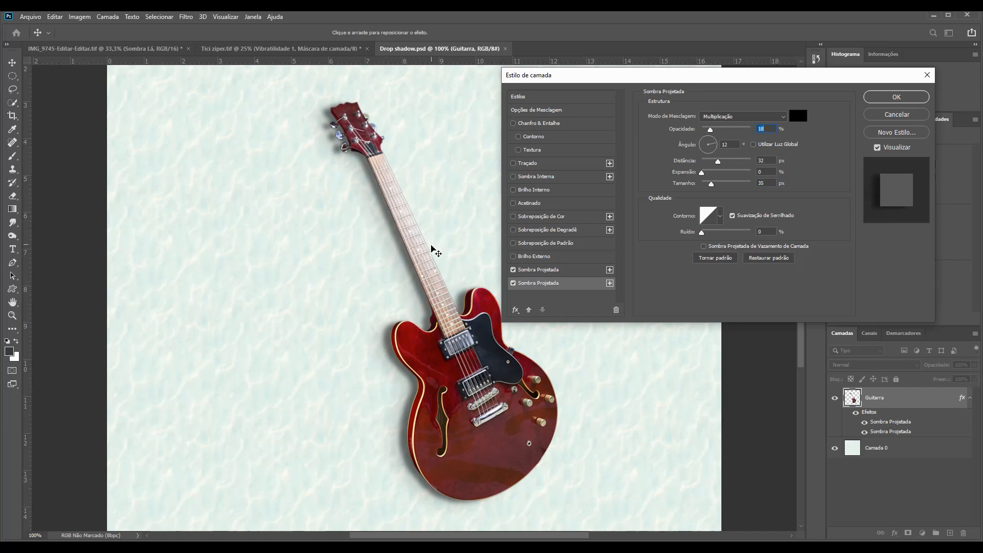
- Compare the two drop shadows by switching each one off and on, and apply the layer style
{"action": "left_click", "coordinate": [514, 283]}
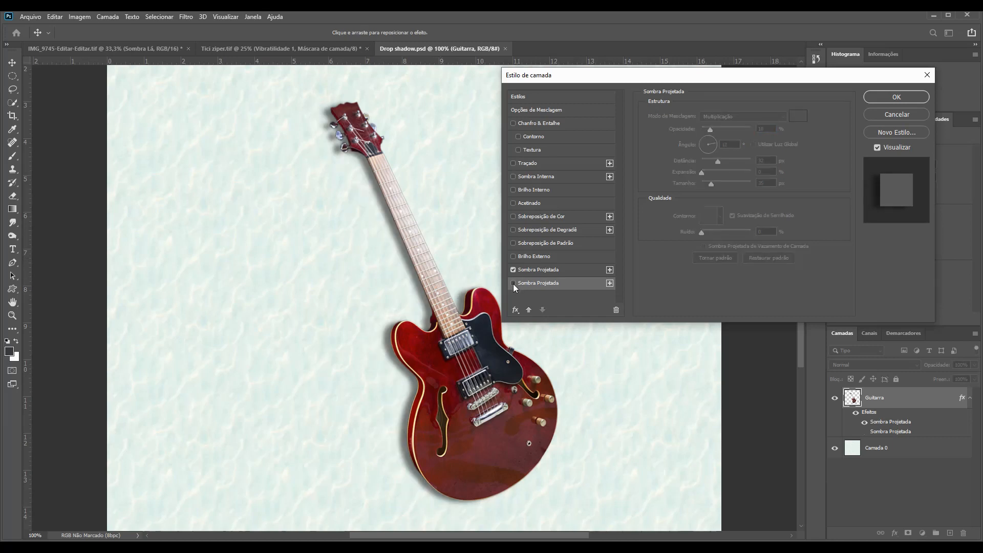
{"action": "left_click", "coordinate": [513, 284]}
{"action": "left_click", "coordinate": [514, 270]}
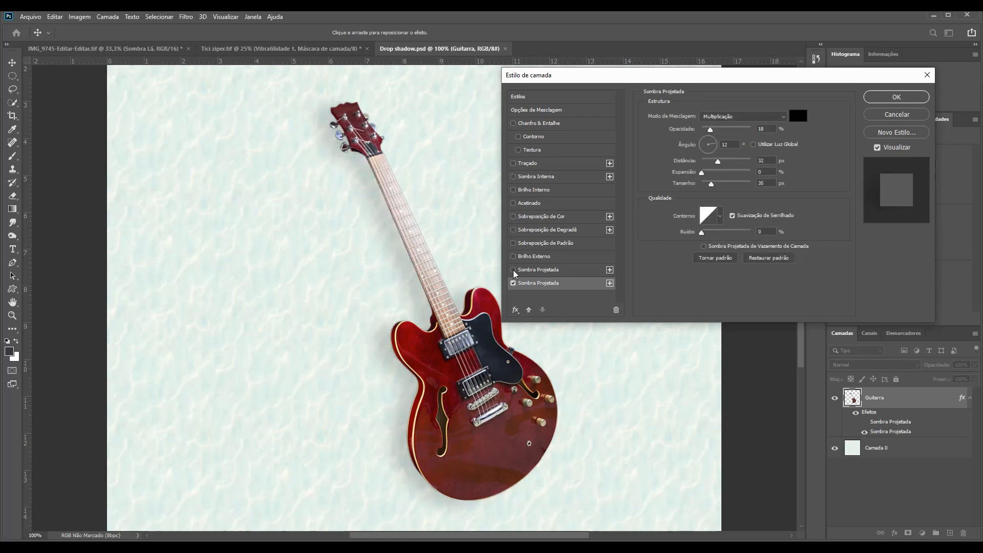
{"action": "left_click", "coordinate": [514, 270]}
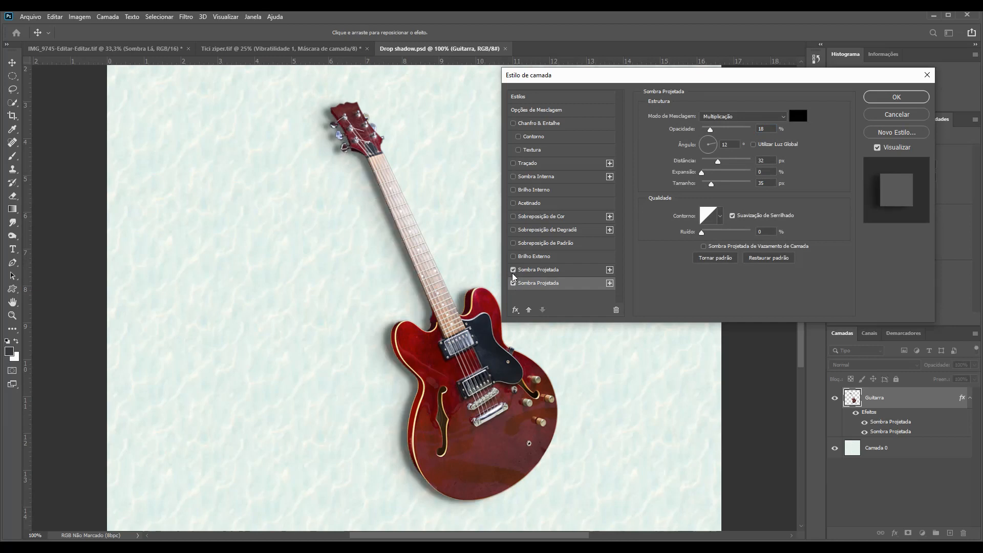
{"action": "left_click", "coordinate": [904, 97]}
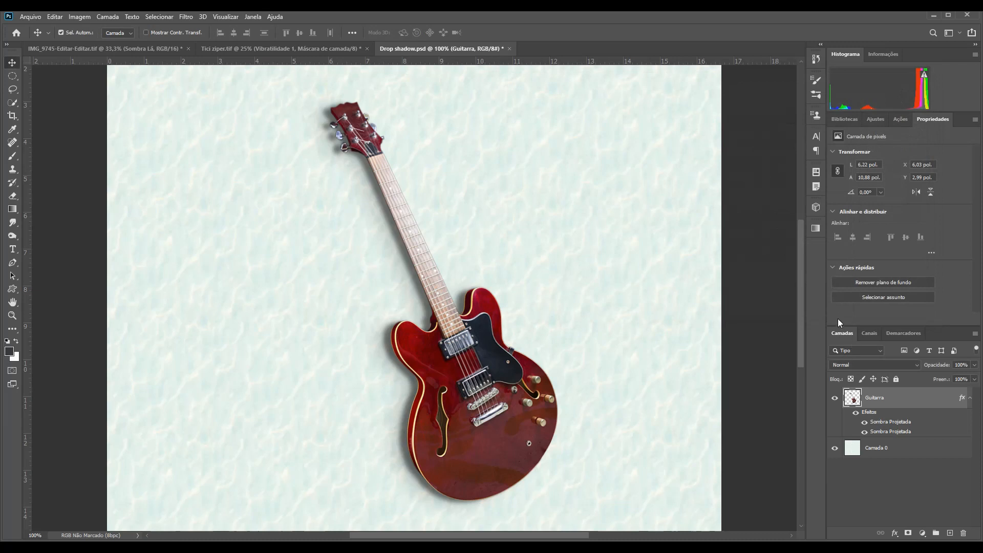
- Examine the guitar without all its effects and without each drop shadow by toggling their visibility
{"action": "left_click", "coordinate": [856, 413]}
{"action": "left_click", "coordinate": [856, 413]}
{"action": "left_click", "coordinate": [865, 422]}
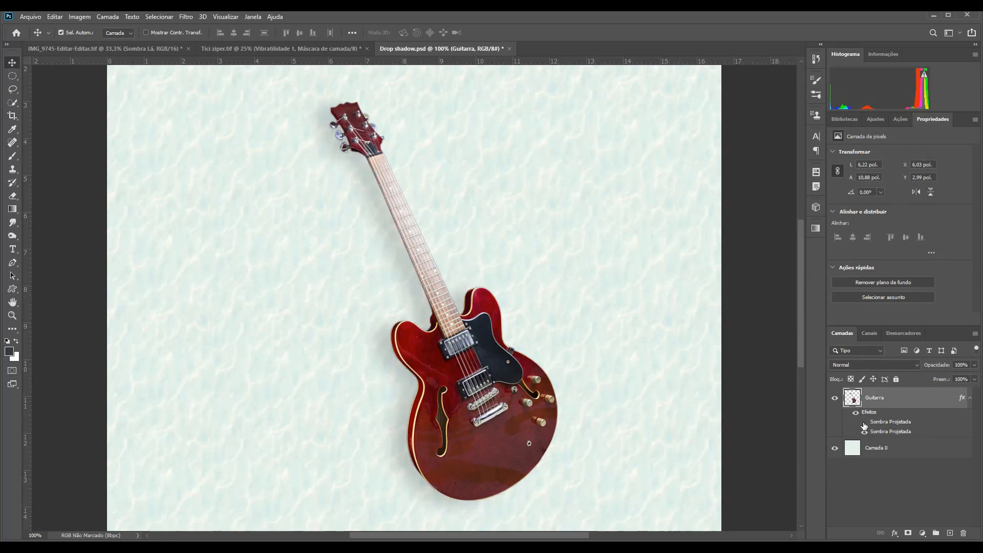
{"action": "left_click", "coordinate": [865, 422]}
{"action": "left_click", "coordinate": [866, 432]}
{"action": "left_click", "coordinate": [865, 432]}
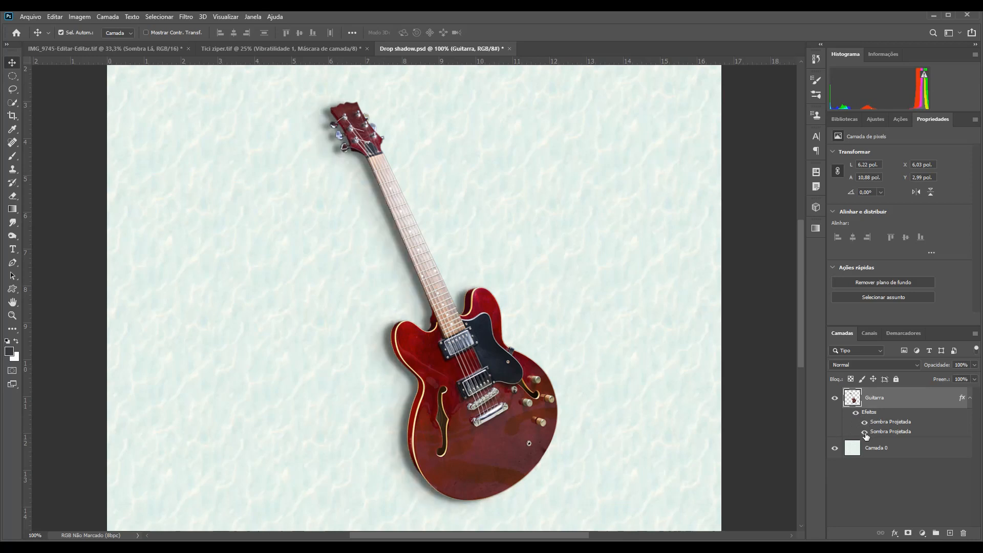
- Convert the Guitarra layer's two drop shadow effects into separate layers
{"action": "right_click", "coordinate": [906, 423]}
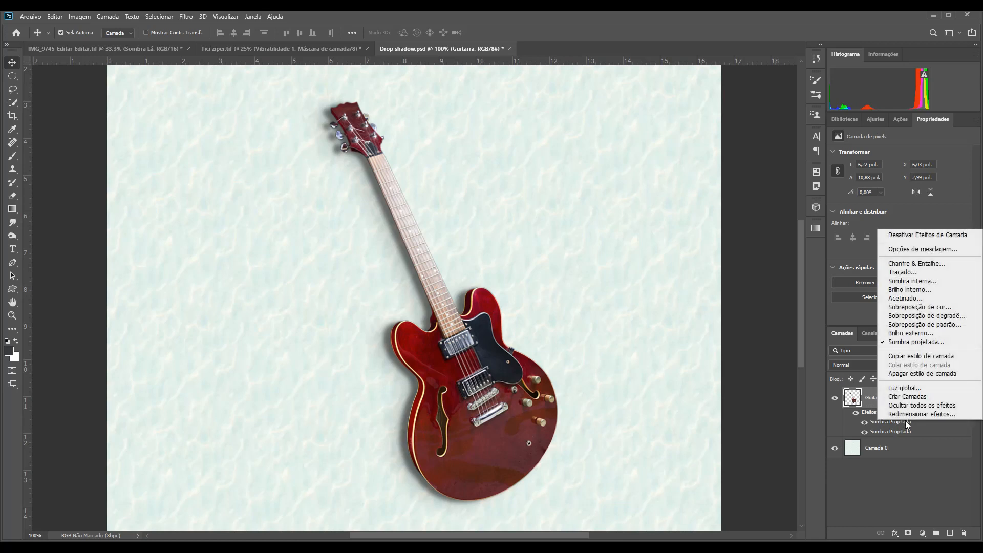
{"action": "left_click", "coordinate": [925, 398]}
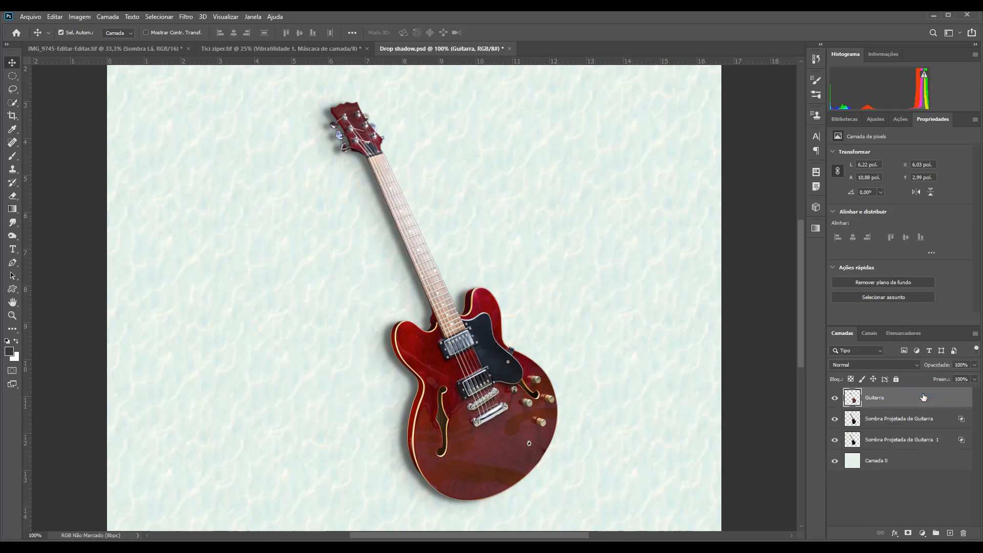
- Examine the Guitarra layer and the two shadow layers one by one in isolation, showing all layers again each time
{"action": "left_click", "coordinate": [835, 398], "text": "alt"}
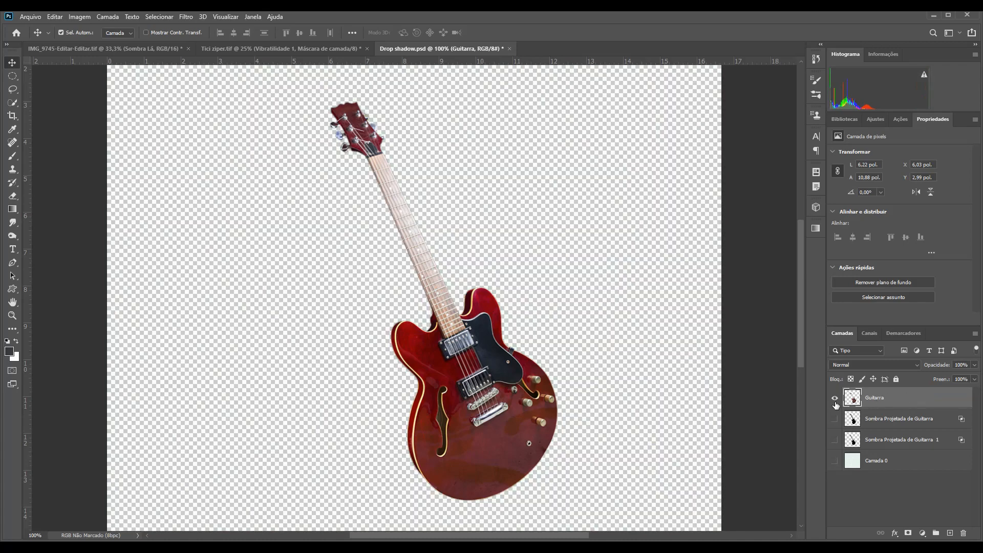
{"action": "left_click", "coordinate": [835, 398], "text": "alt"}
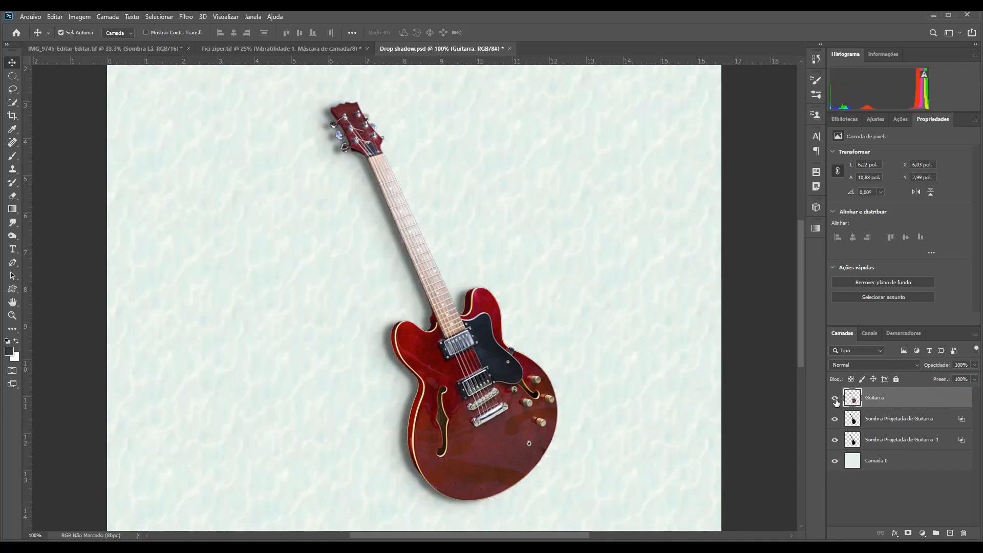
{"action": "left_click", "coordinate": [835, 419], "text": "alt"}
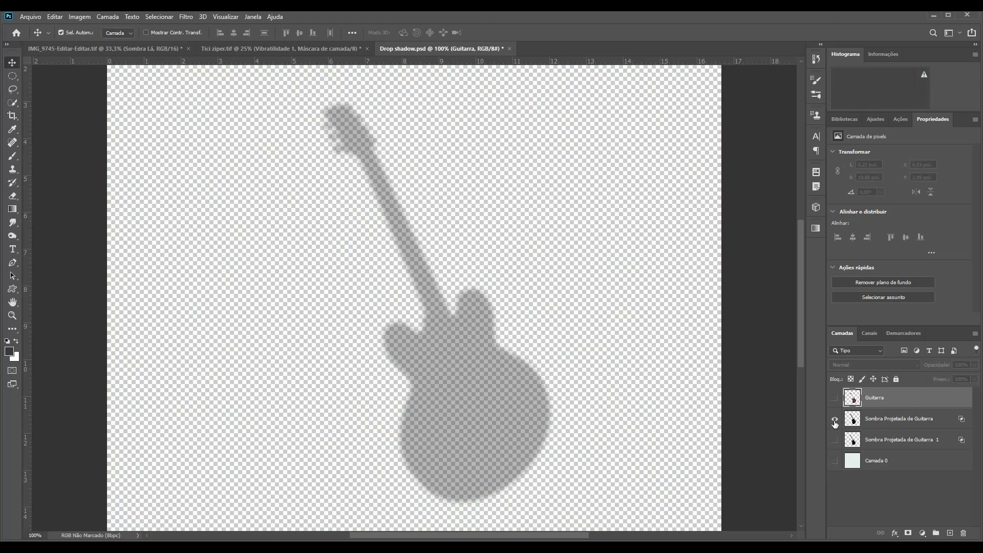
{"action": "left_click", "coordinate": [835, 420], "text": "alt"}
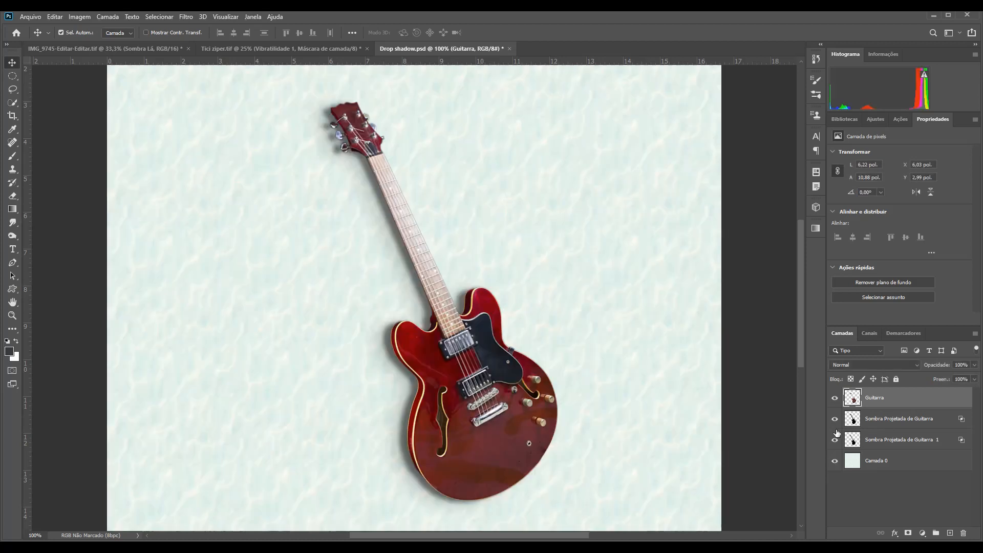
{"action": "left_click", "coordinate": [836, 440], "text": "alt"}
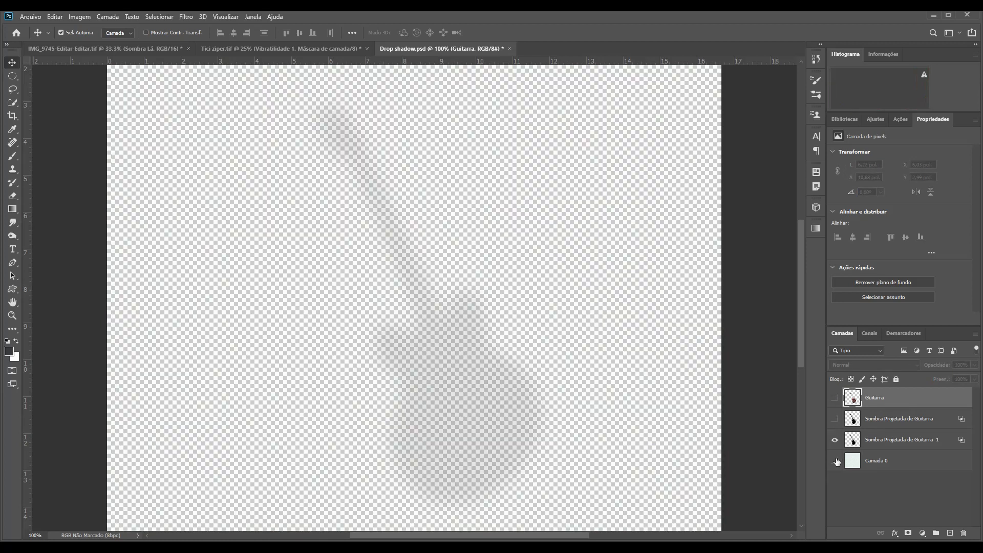
{"action": "left_click", "coordinate": [835, 441], "text": "alt"}
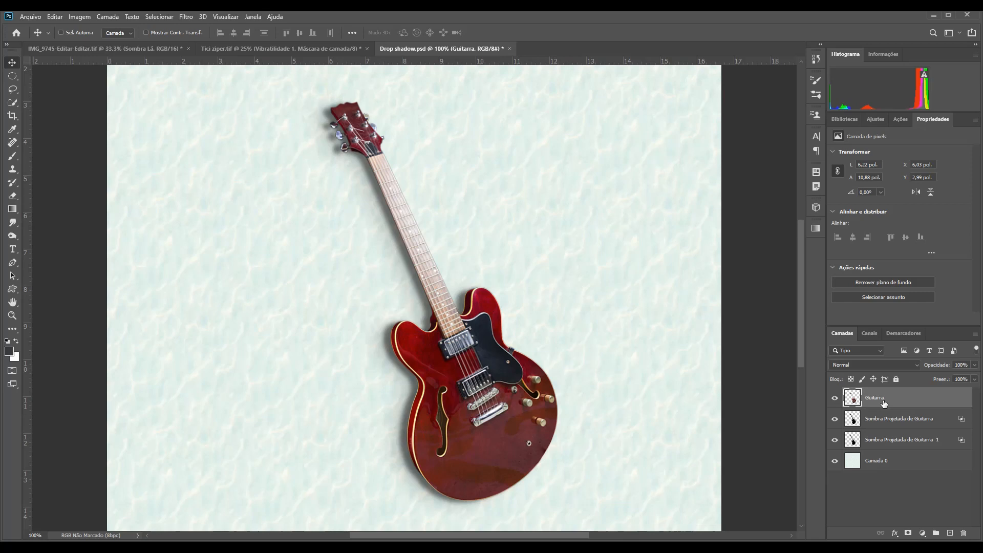
- Undo the conversion of the Guitarra layer's drop shadows into separate layers
{"action": "key", "text": "ctrl+z"}
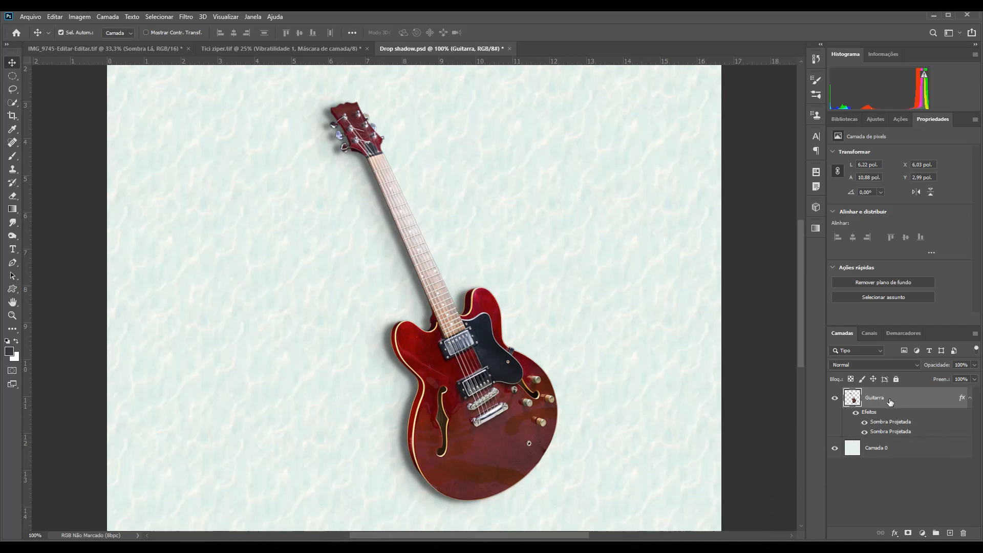
- Try rasterizing the Guitarra layer's style, check the merged result with and without Camada 0, and undo the rasterization
{"action": "right_click", "coordinate": [890, 403]}
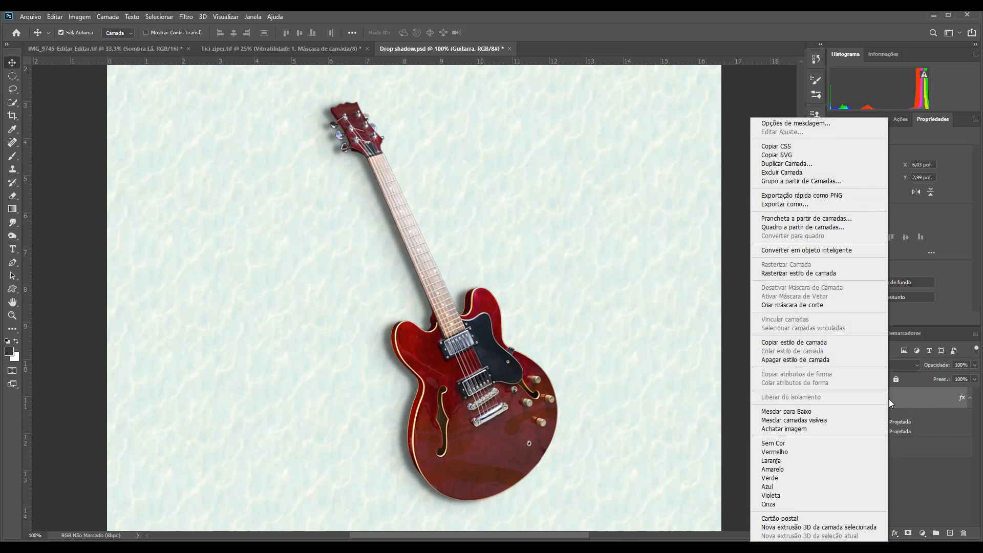
{"action": "left_click", "coordinate": [855, 274]}
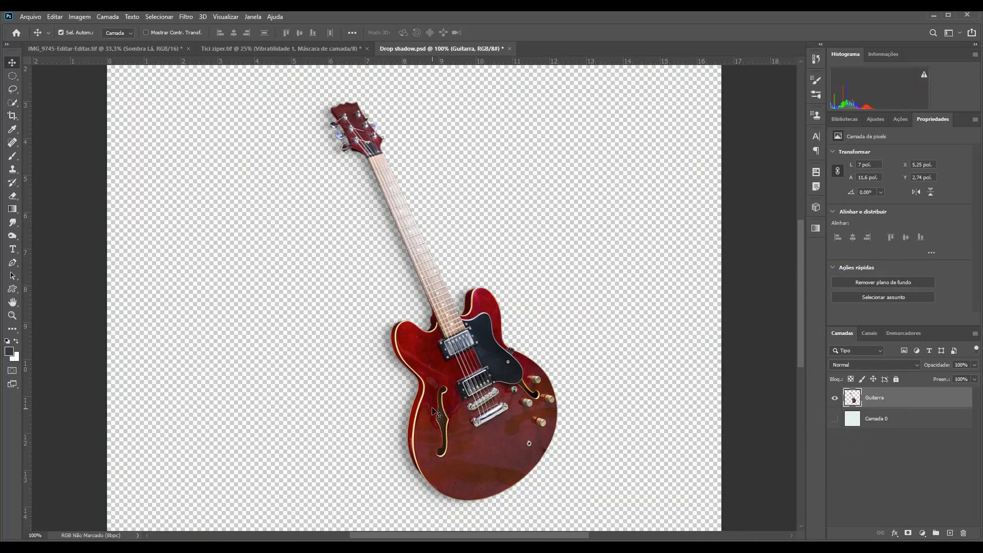
{"action": "left_click", "coordinate": [835, 418]}
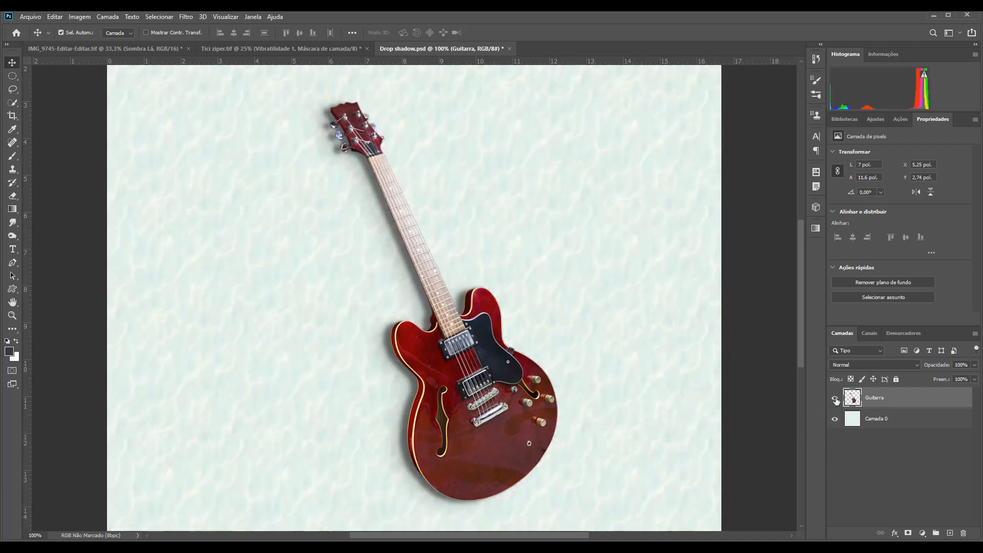
{"action": "key", "text": "ctrl+z"}
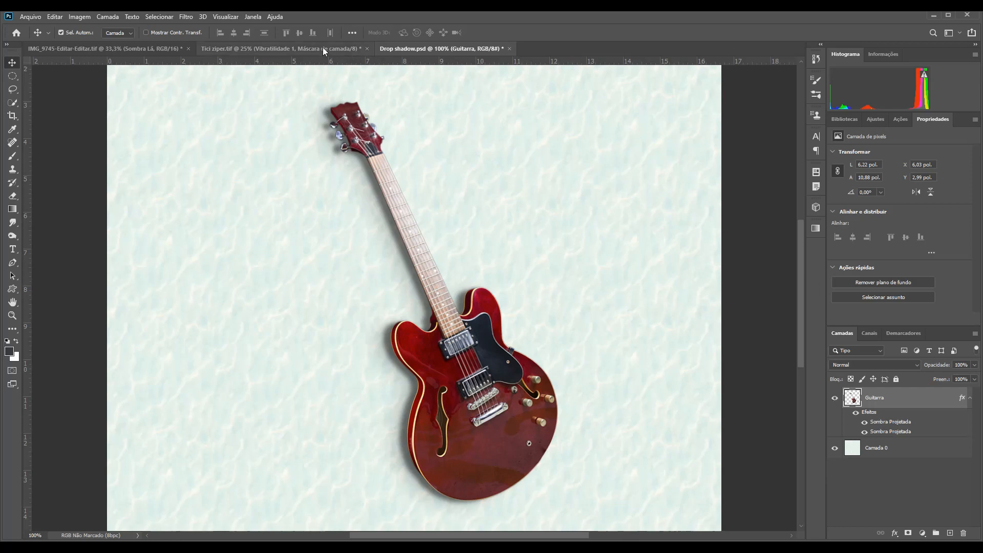
- Switch to the Tici ziper.tif document and examine the objects inside the zipper opening at 50% zoom
{"action": "left_click", "coordinate": [302, 48]}
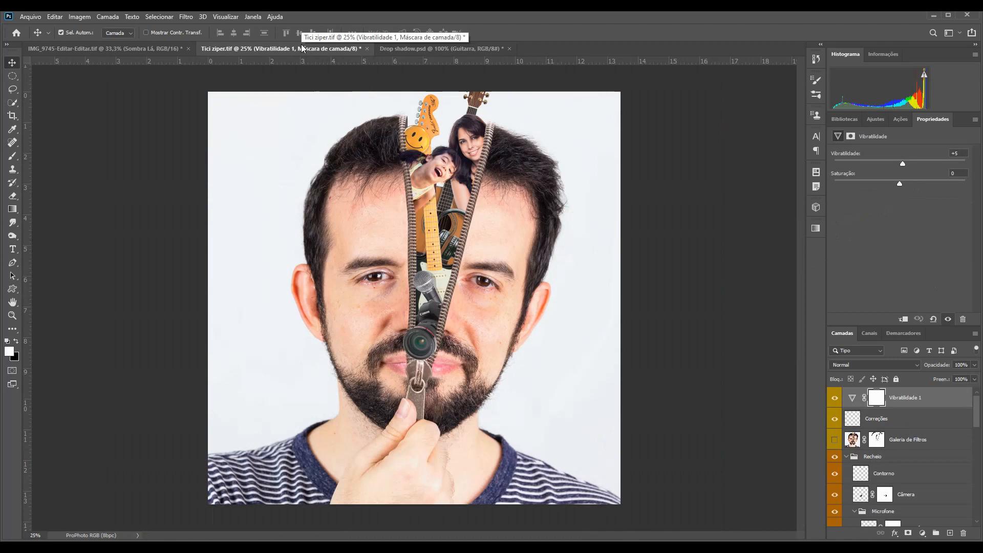
{"action": "key", "text": "ctrl+plus"}
{"action": "key", "text": "ctrl+plus"}
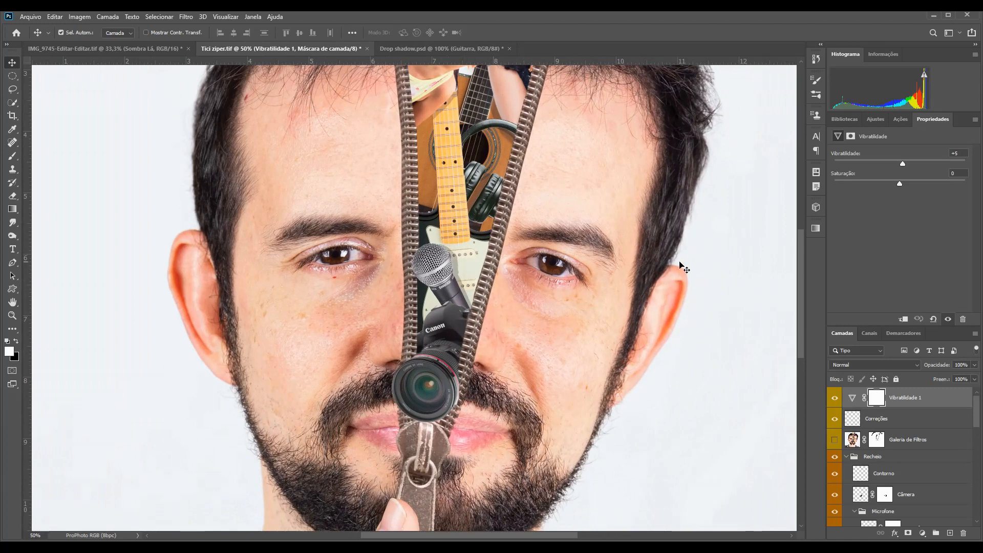
{"action": "left_click", "coordinate": [801, 200]}
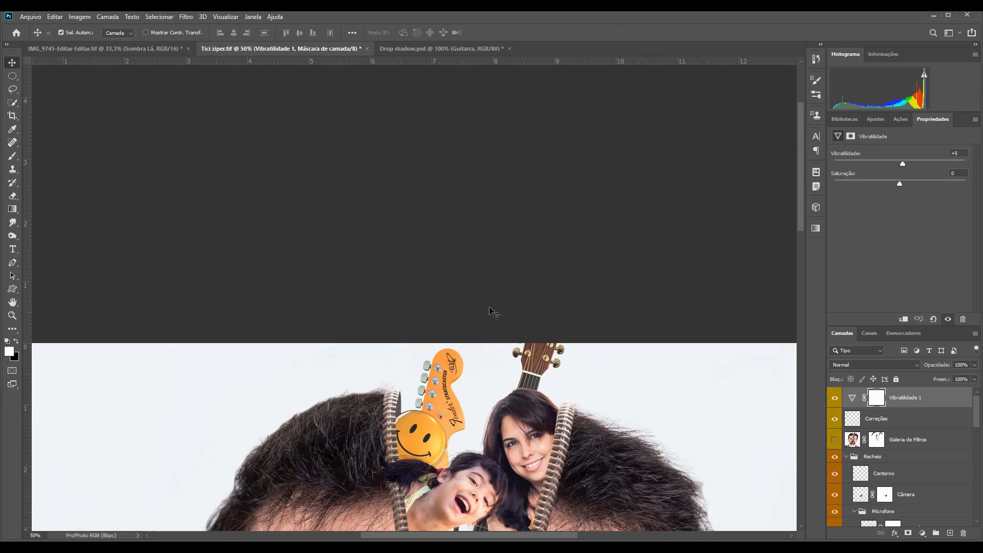
- Switch to IMG_9745-Editar-Editar.tif and compare the photo with and without its string shadows by isolating the Plano de Fundo layer
{"action": "left_click", "coordinate": [118, 50]}
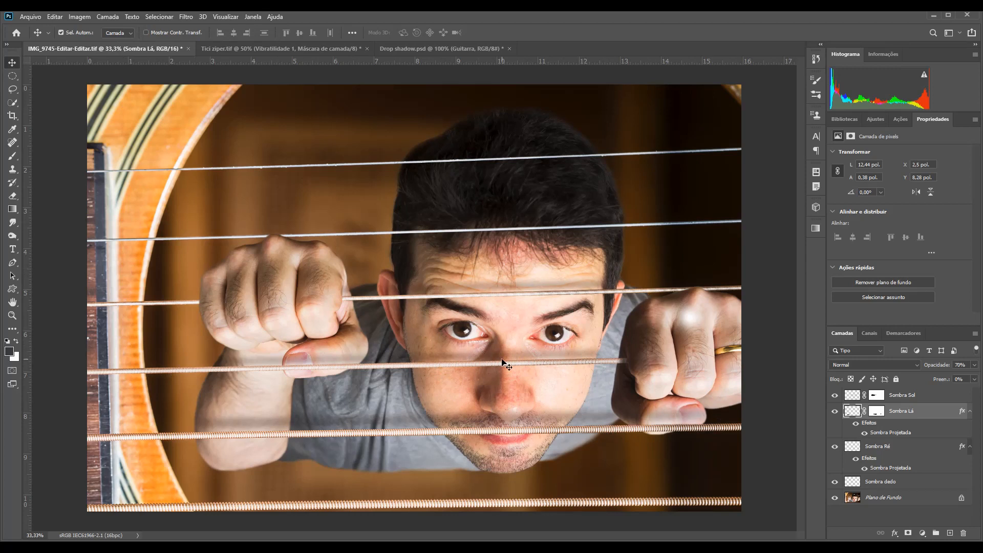
{"action": "left_click", "coordinate": [834, 499], "text": "alt"}
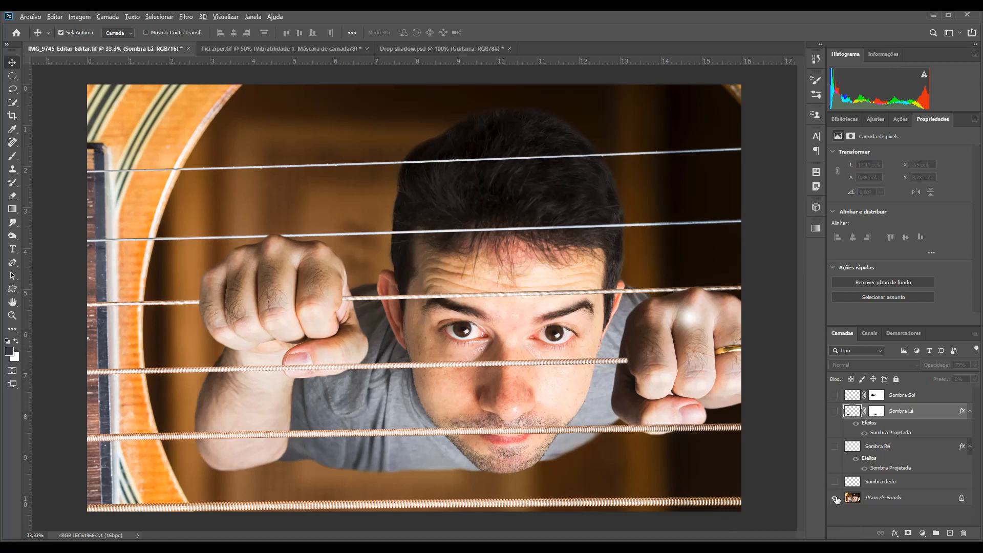
{"action": "left_click", "coordinate": [835, 499], "text": "alt"}
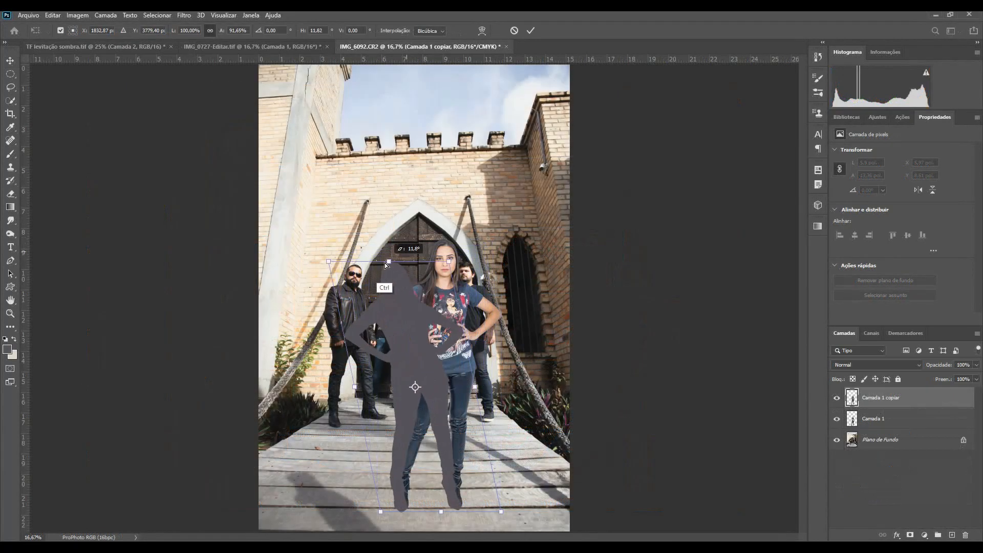
- Distort the Camada 1 copiar silhouette down onto the wooden walkway as the woman's cast shadow and apply the transformation
{"action": "left_click_drag", "start_coordinate": [389, 294], "coordinate": [318, 418]}
{"action": "key", "text": "Return"}
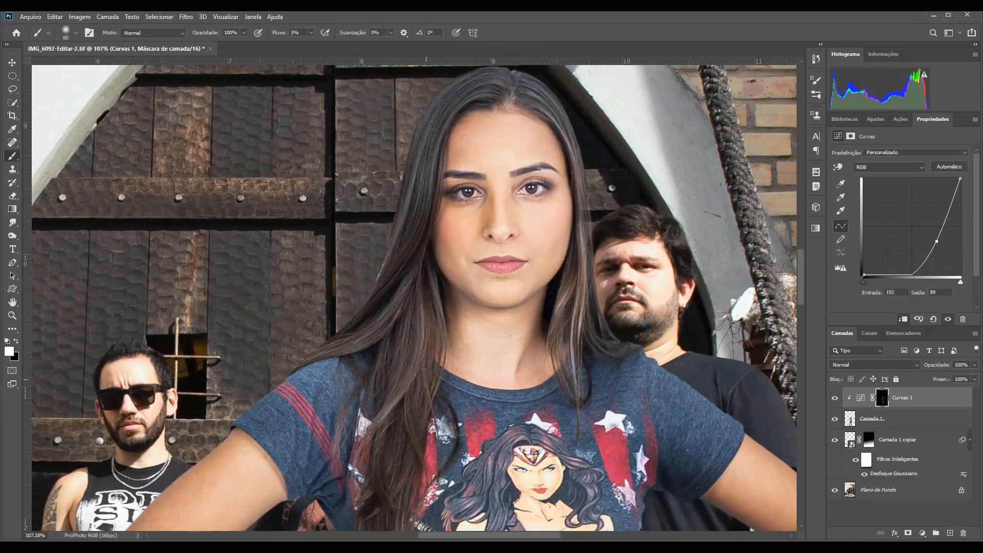
- Compare the full image with and without the Curvas 1 adjustment and reduce that layer's opacity to 50%
{"action": "key", "text": "ctrl+0"}
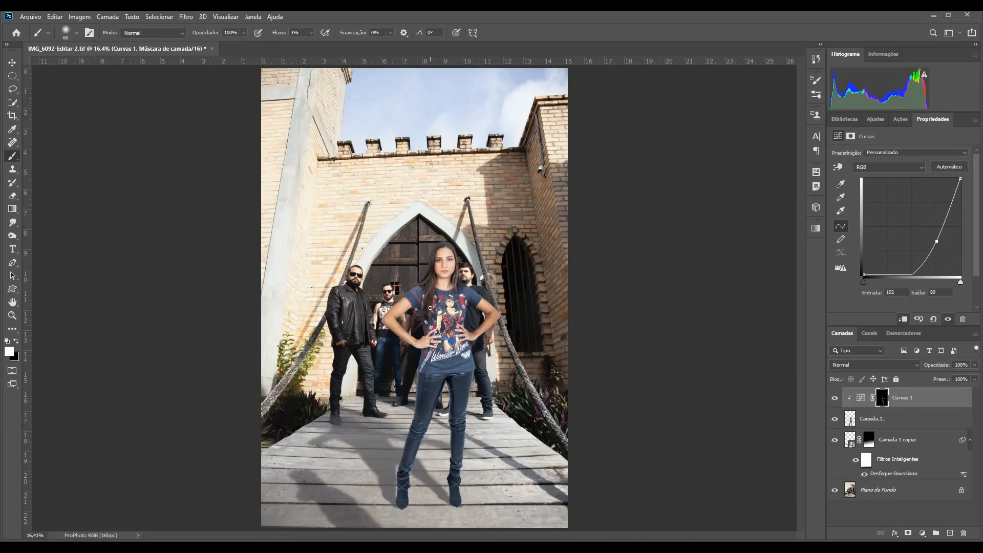
{"action": "left_click", "coordinate": [835, 401]}
{"action": "left_click", "coordinate": [835, 400]}
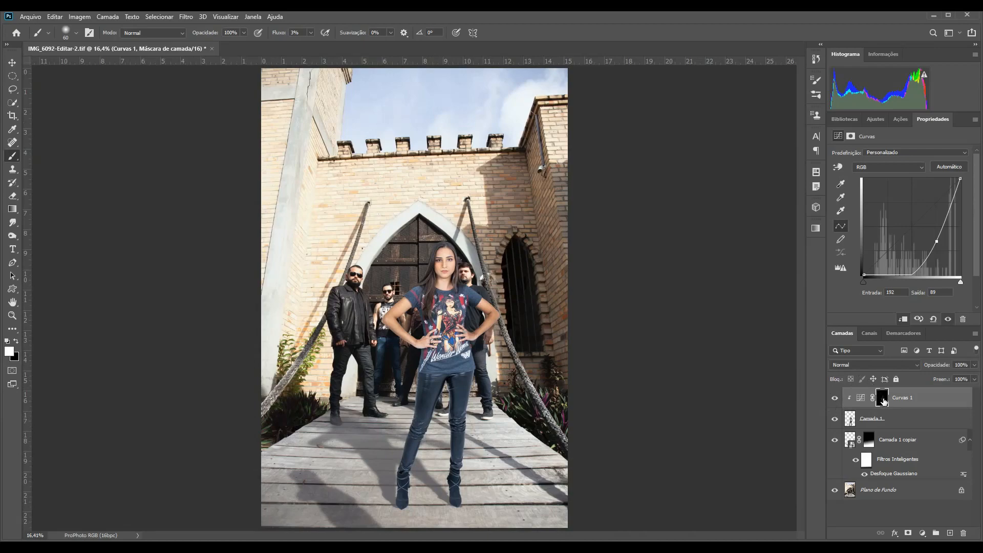
{"action": "left_click_drag", "start_coordinate": [943, 369], "coordinate": [919, 361]}
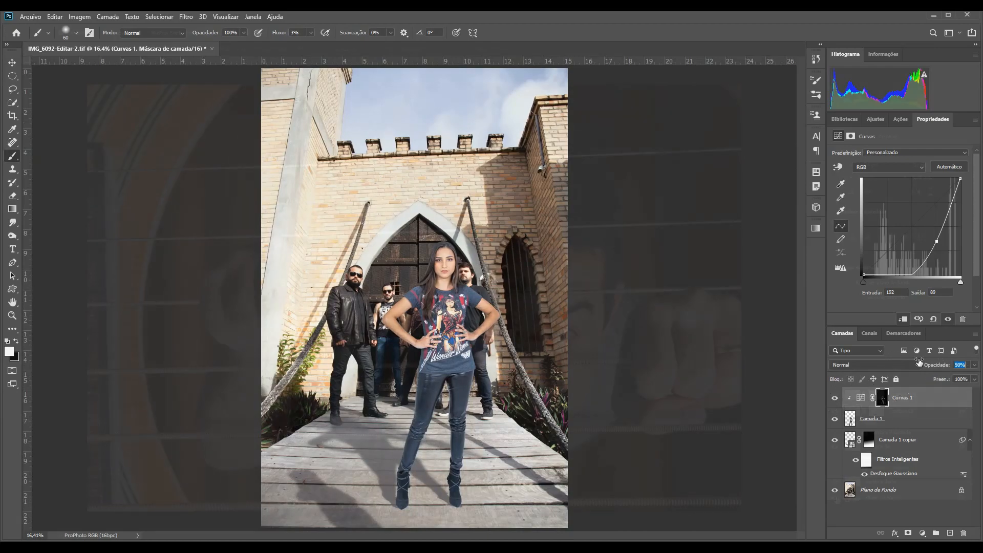